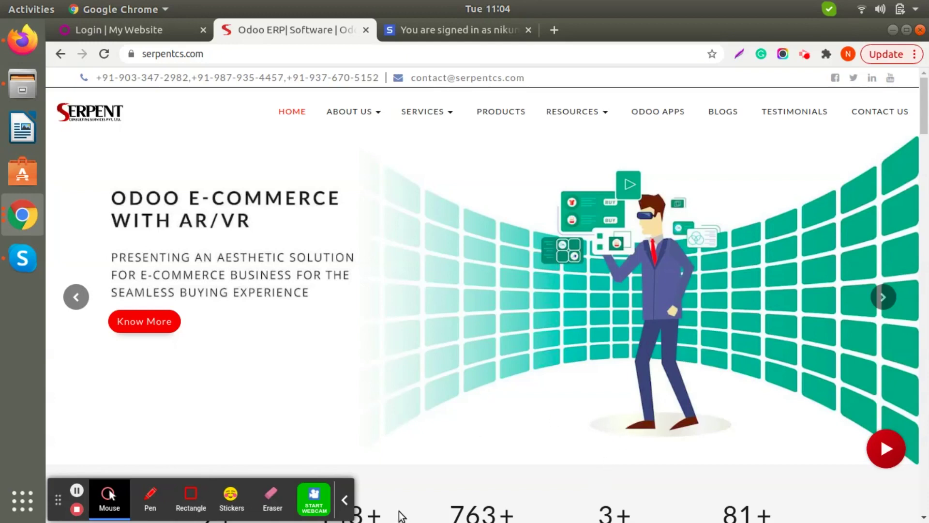
- Scroll down through the company website page and back up
left_click(345, 502)
scroll(419, 368, "down", 1)
scroll(420, 372, "down", 5)
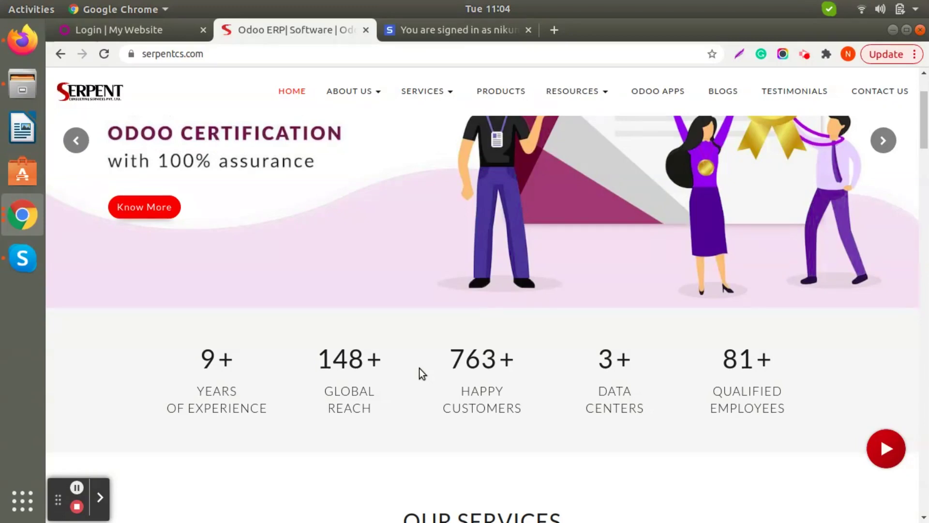
scroll(419, 368, "down", 6)
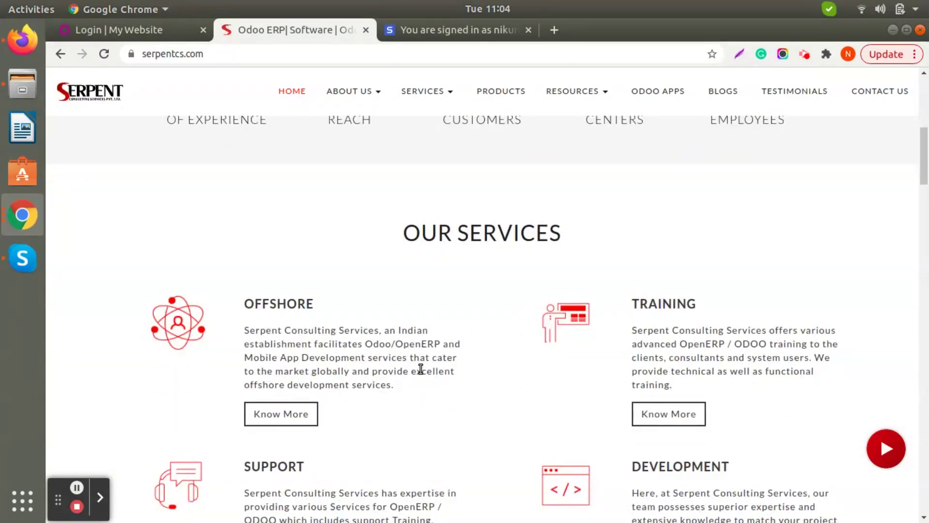
scroll(421, 369, "down", 3)
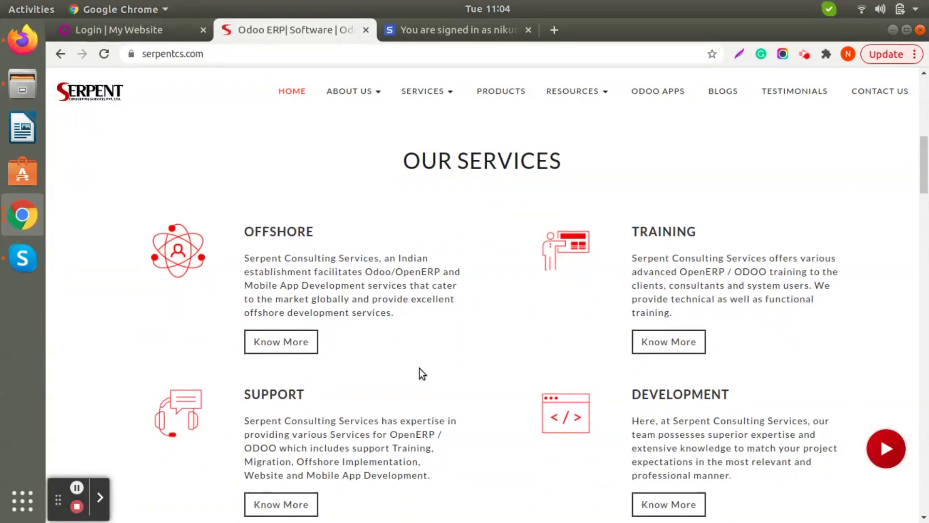
scroll(421, 374, "down", 3)
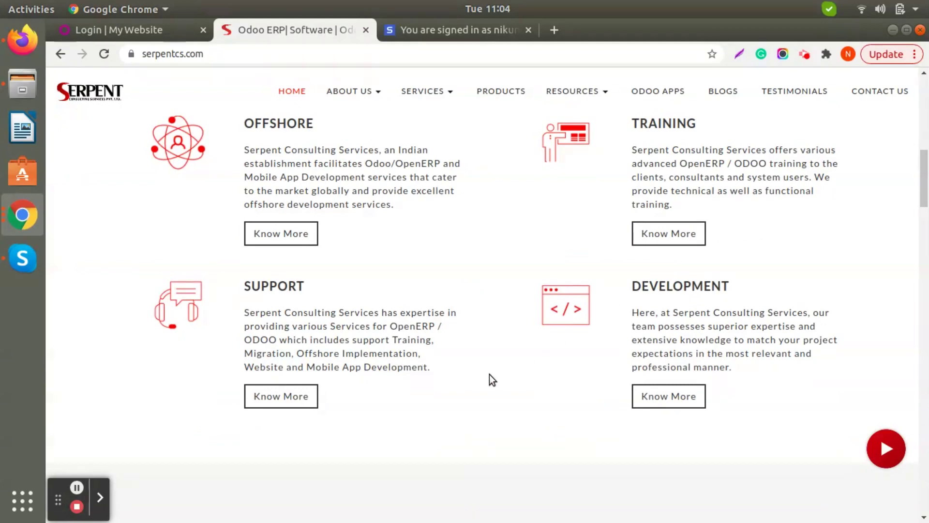
scroll(490, 375, "up", 5)
- Go to Products and scroll through the Visa Management System product page
left_click(486, 88)
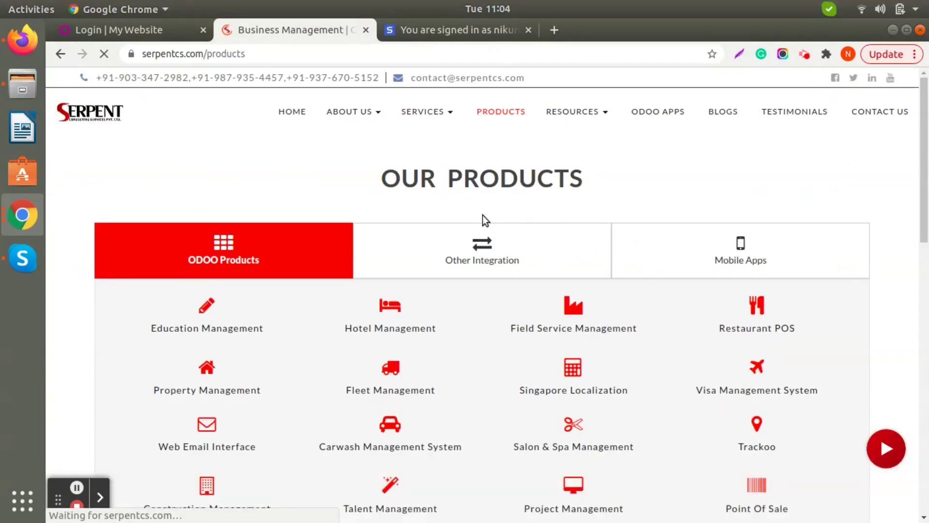
scroll(509, 350, "down", 5)
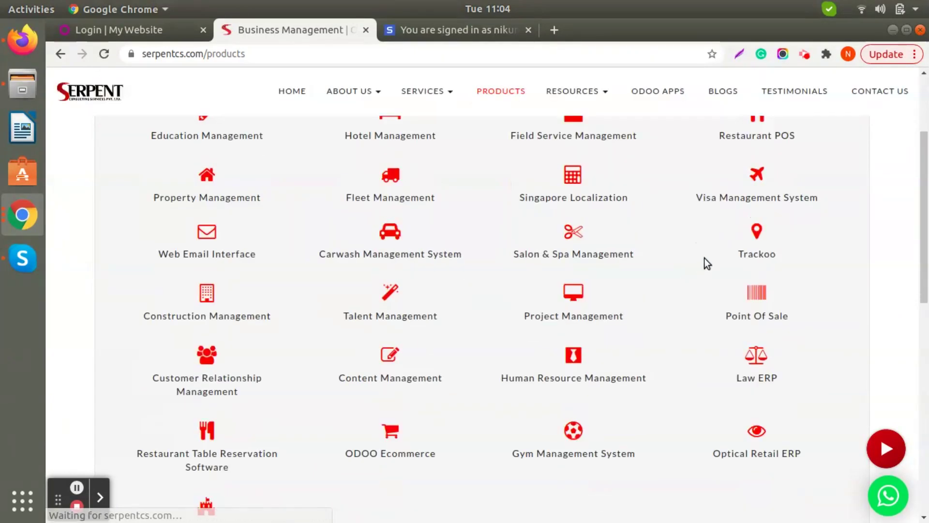
left_click(758, 198)
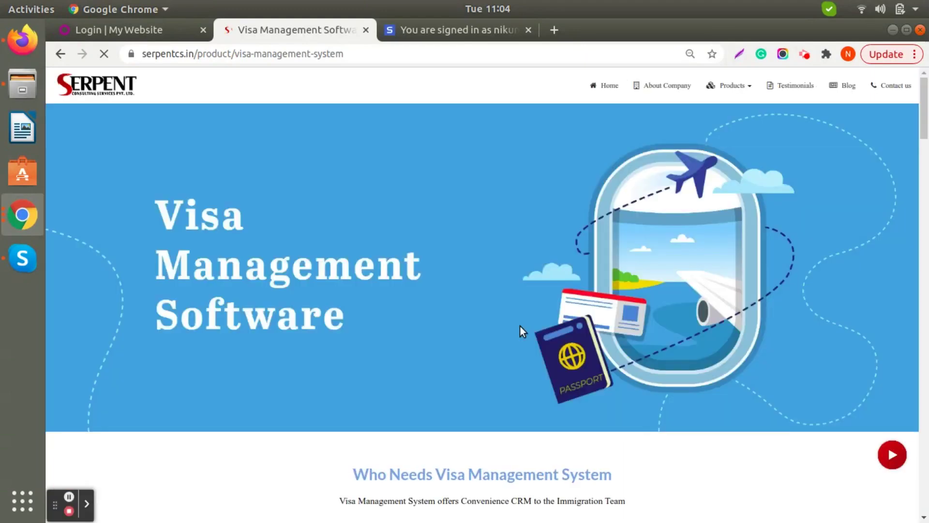
scroll(461, 334, "down", 5)
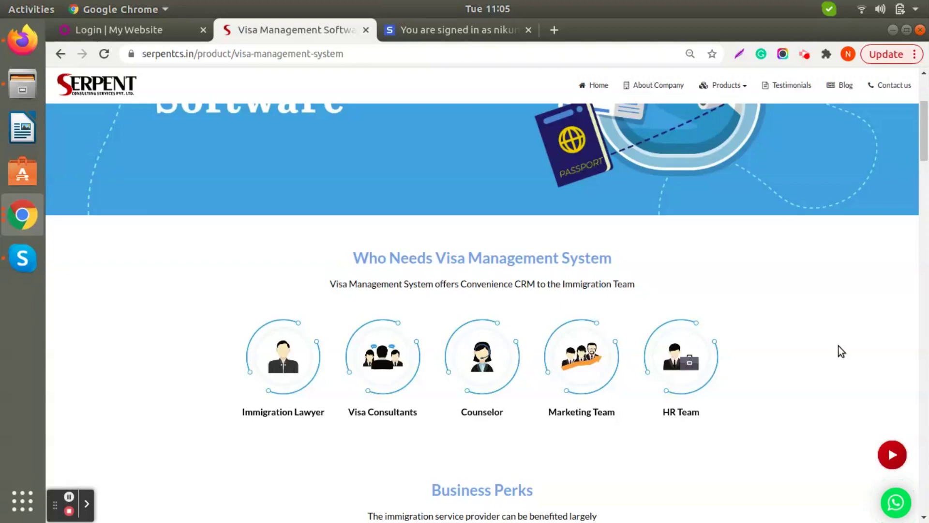
scroll(839, 346, "down", 4)
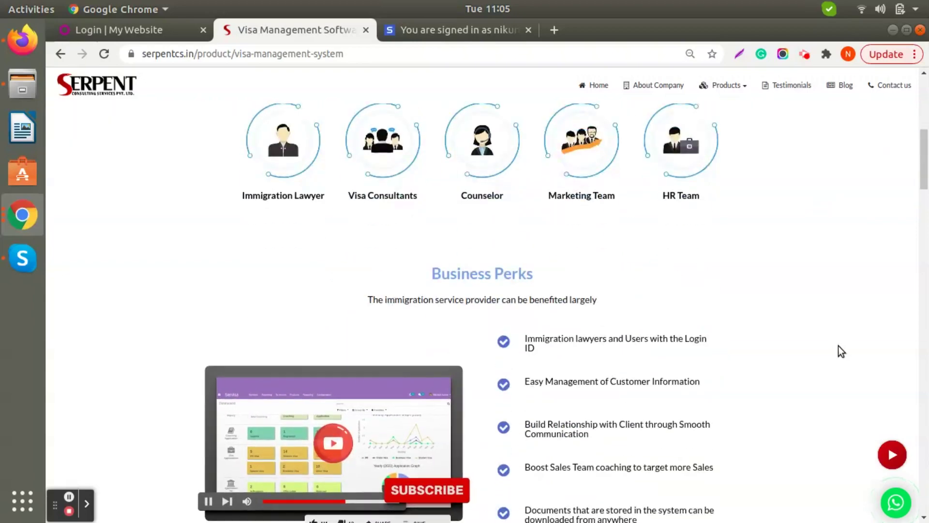
scroll(838, 345, "up", 3)
- On the Odoo login tab, sign in with the administrator credentials and launch Servisa from the apps grid
left_click(152, 30)
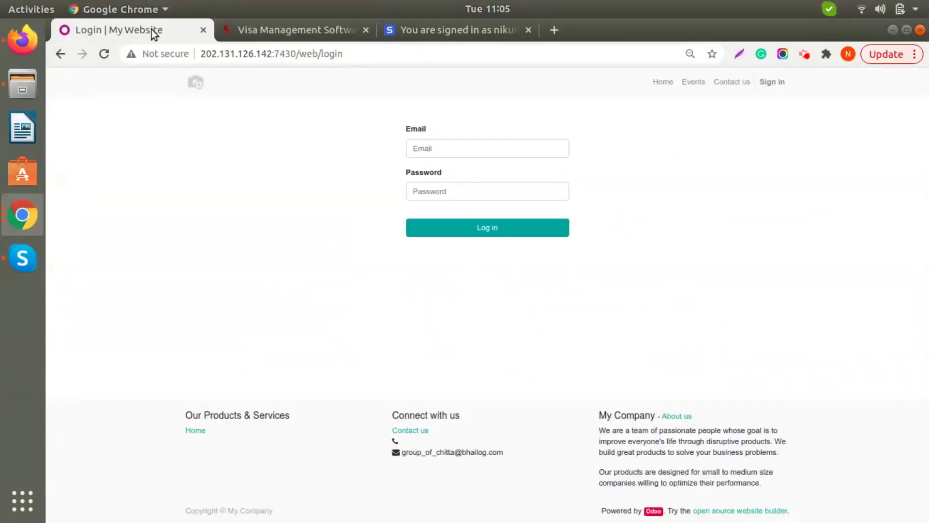
left_click(458, 156)
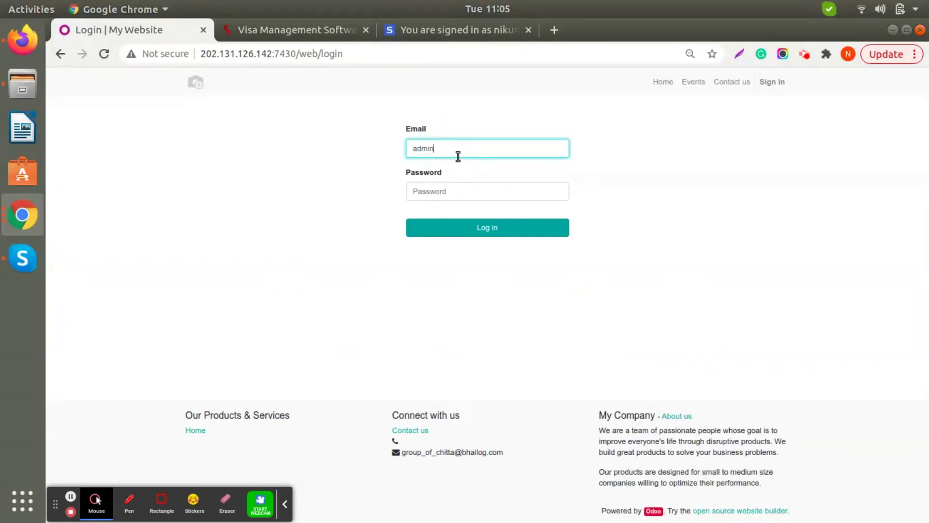
key("Tab")
key("Return")
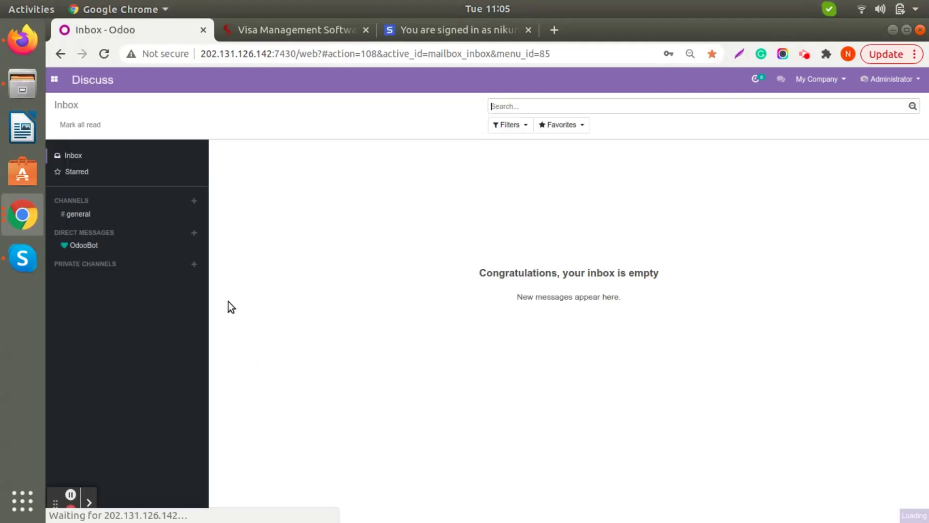
left_click(54, 79)
left_click(53, 157)
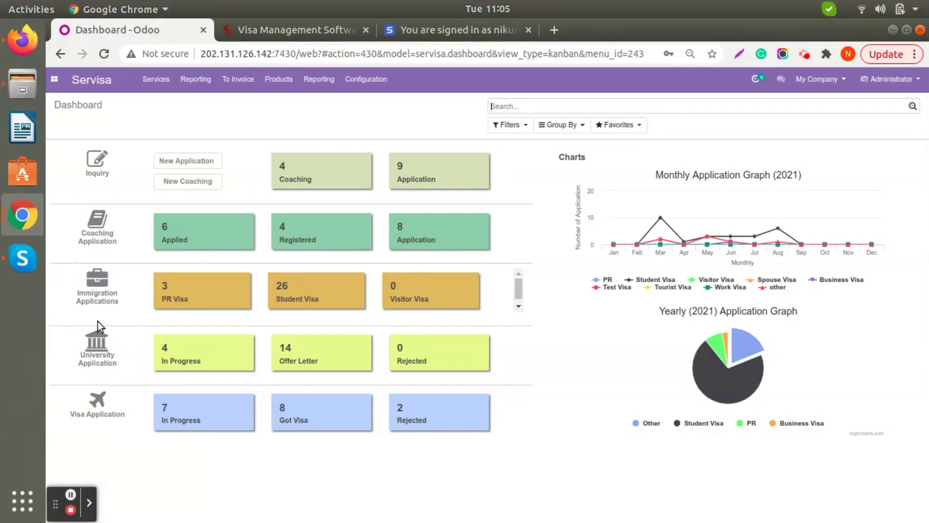
- Scroll the Immigration Applications tiles and open the Servisa Configuration menu
left_click_drag(520, 287, 513, 287)
left_click(368, 85)
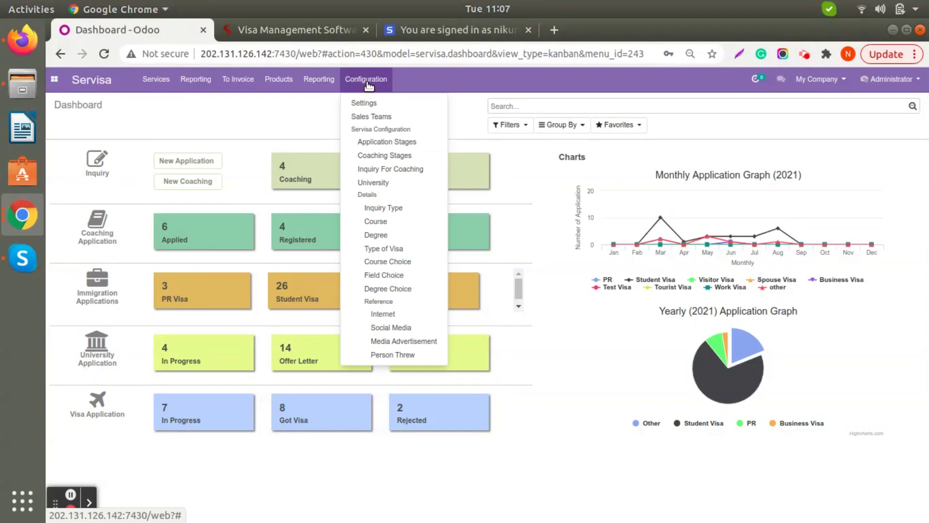
- Open Sales Teams, try the Company and member pickers on a blank team, and return unsaved
left_click(371, 117)
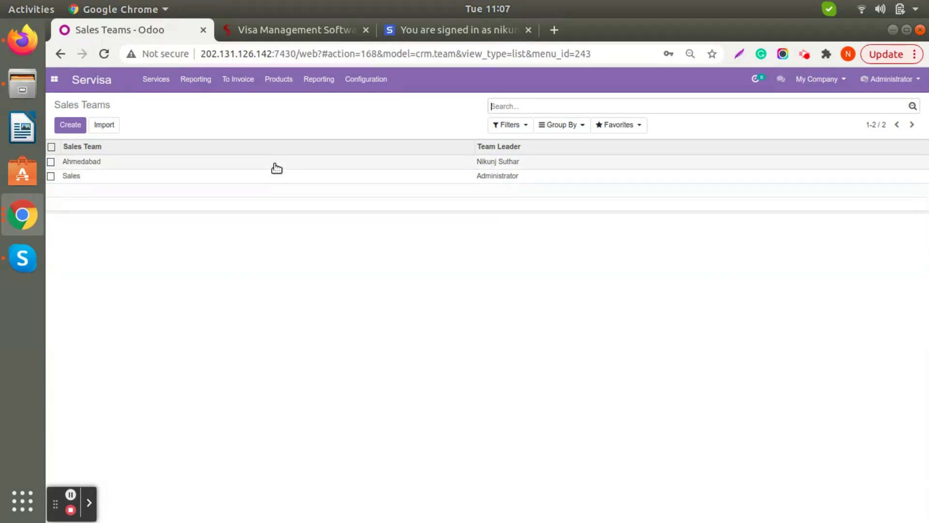
left_click(71, 126)
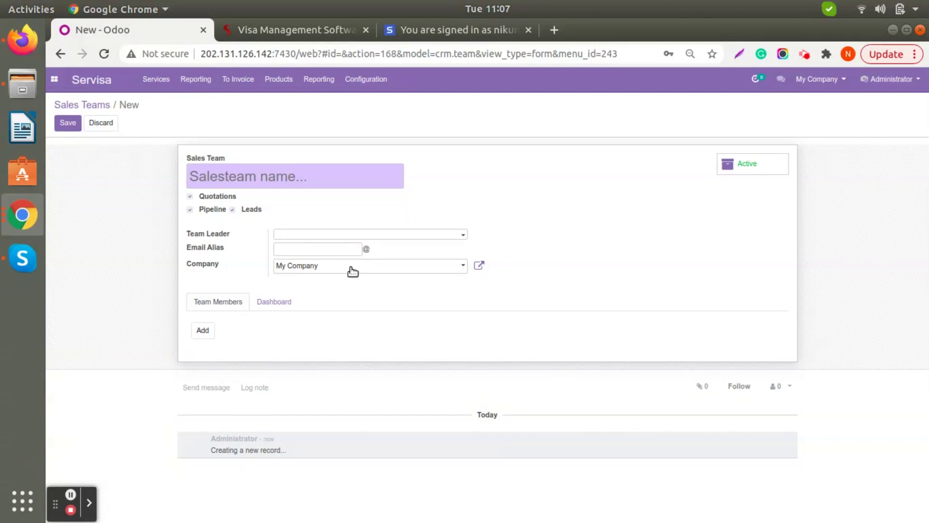
left_click(352, 269)
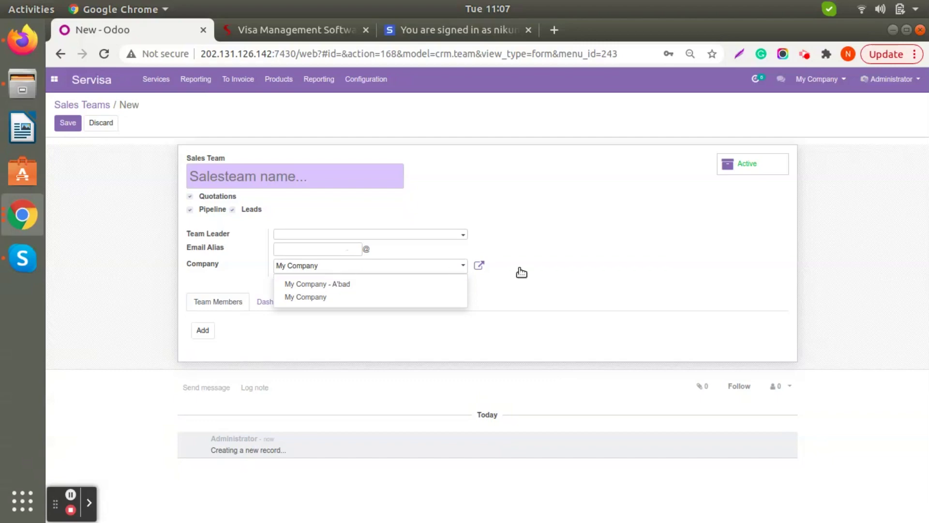
left_click(586, 277)
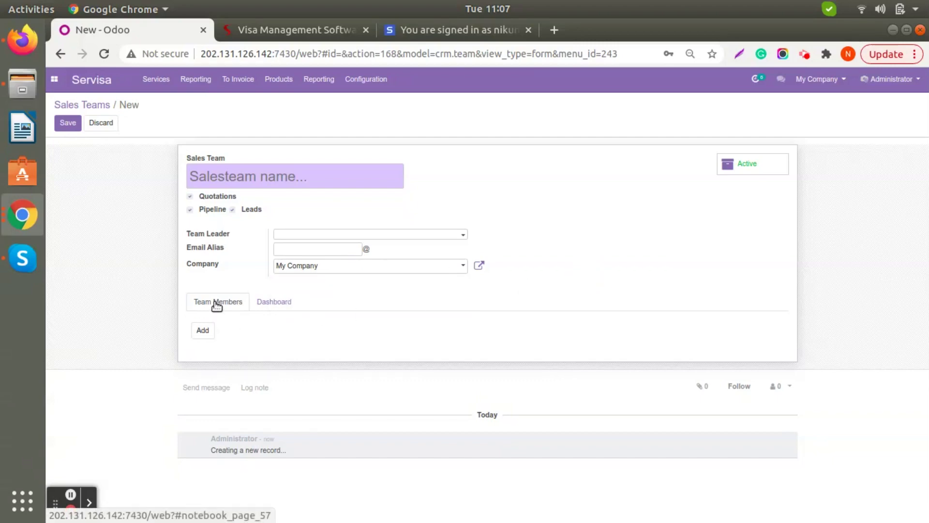
left_click(202, 331)
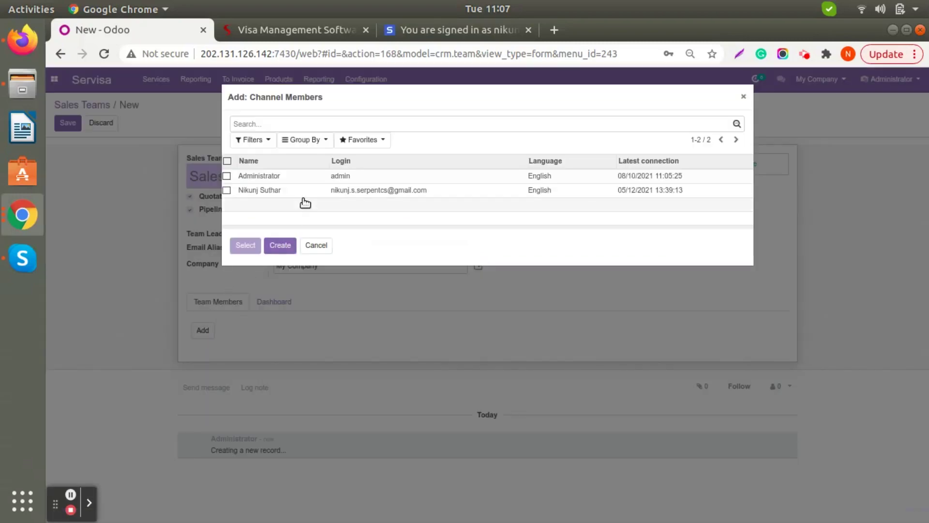
left_click(325, 245)
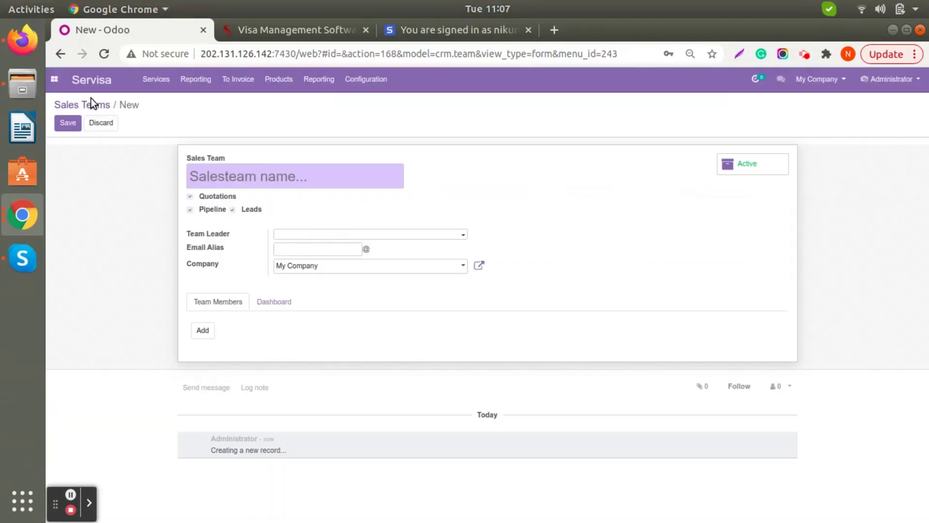
left_click(92, 105)
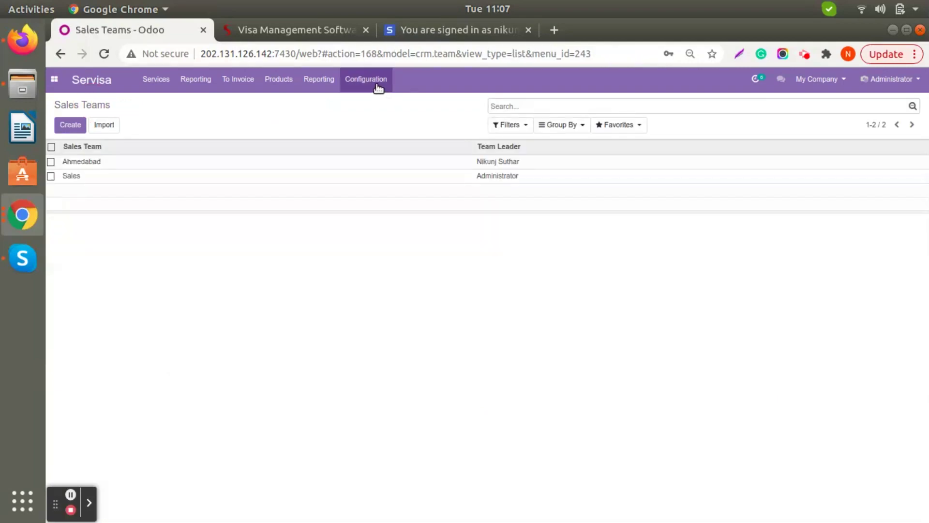
left_click(378, 86)
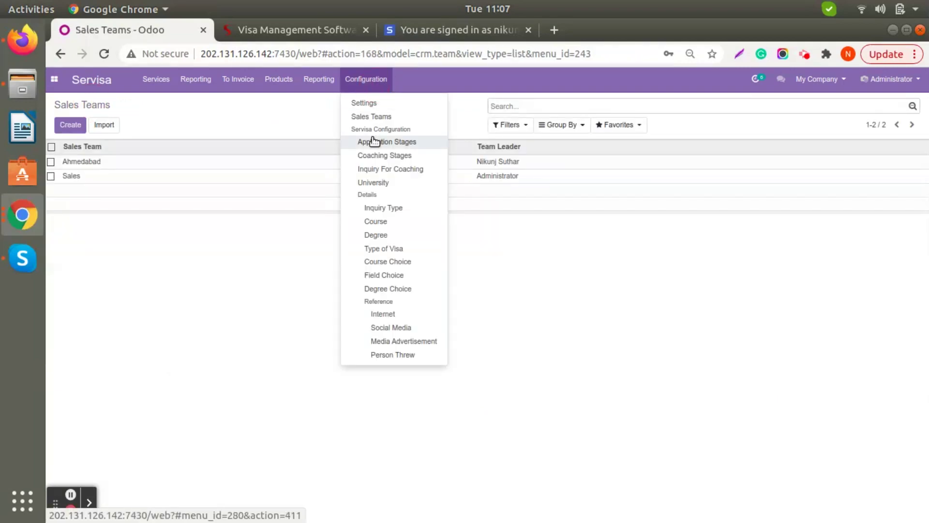
left_click(374, 140)
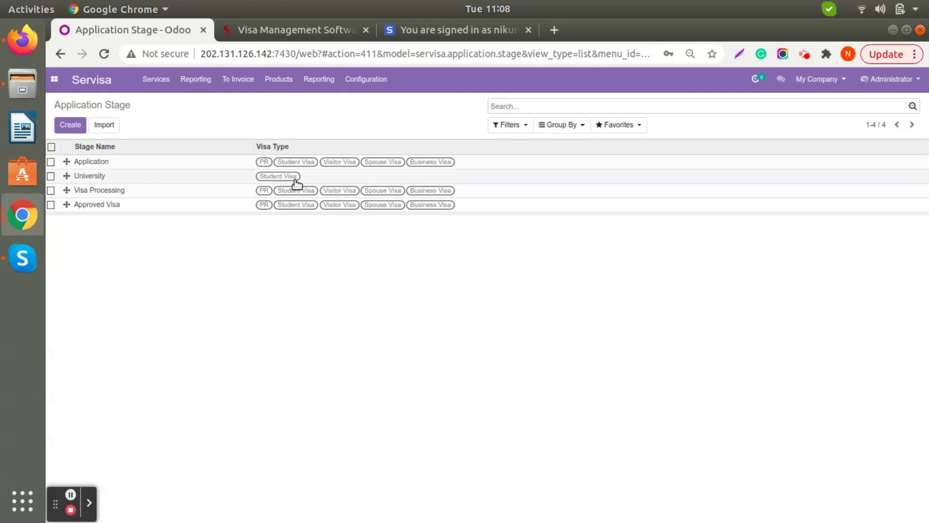
left_click(310, 178)
left_click(325, 179)
left_click(339, 205)
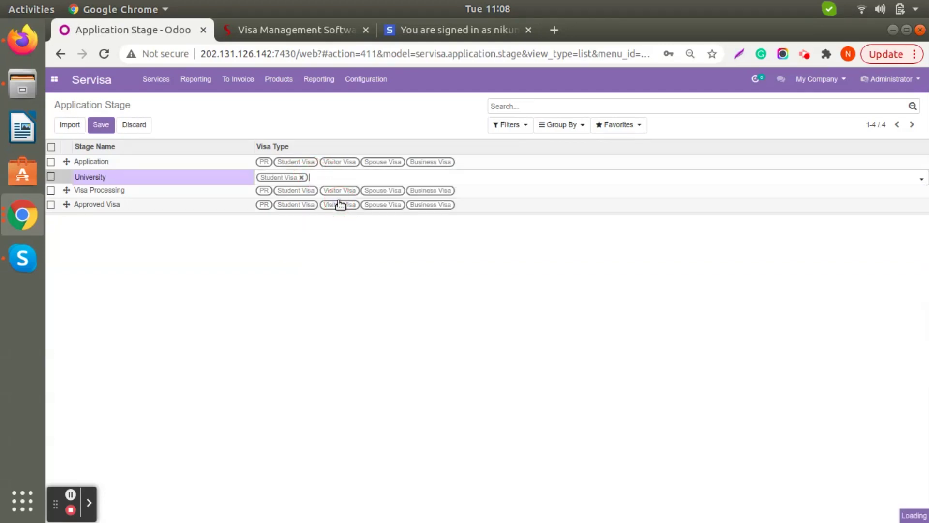
left_click(351, 177)
left_click(310, 259)
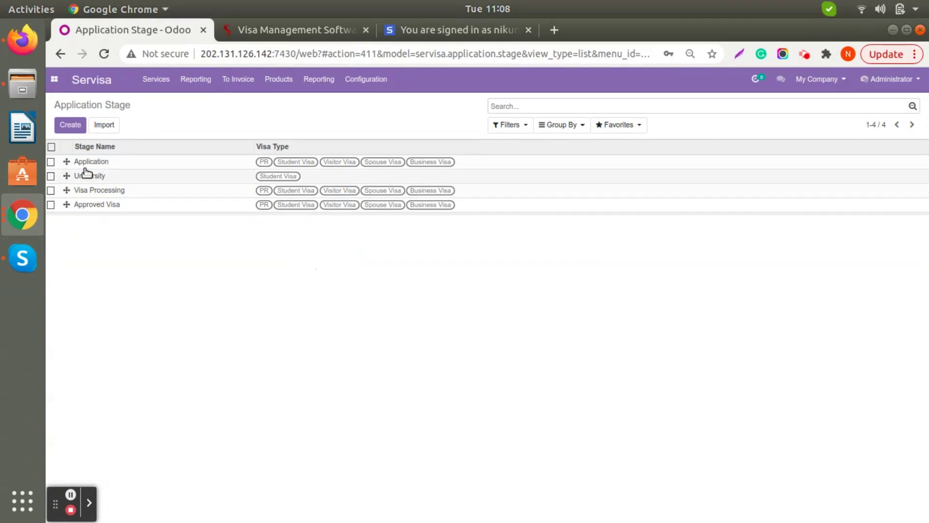
- Show Coaching Stages: Apply for Coaching, Register Student and Application
left_click(364, 78)
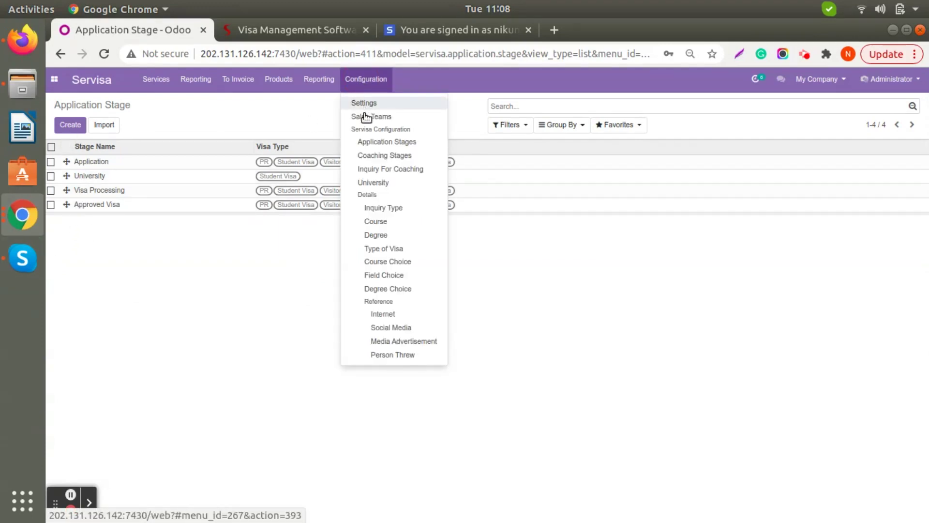
left_click(368, 154)
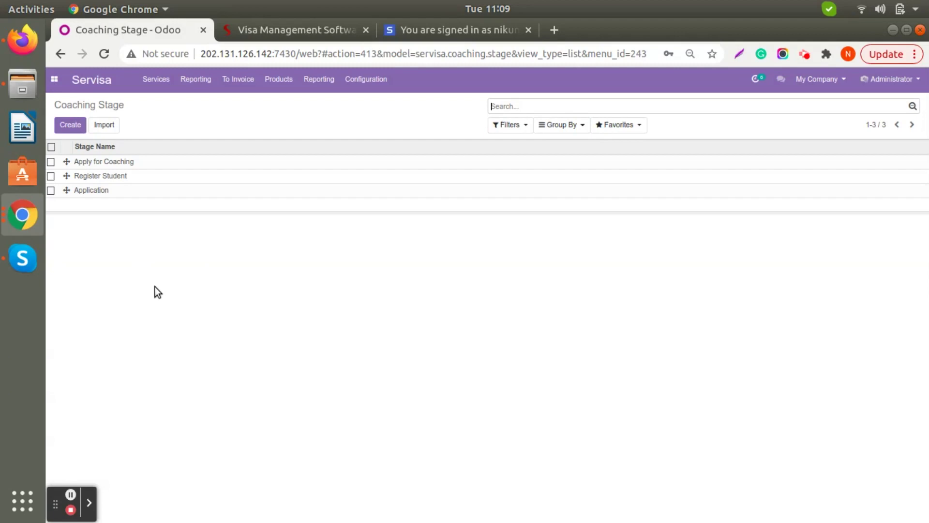
left_click(383, 90)
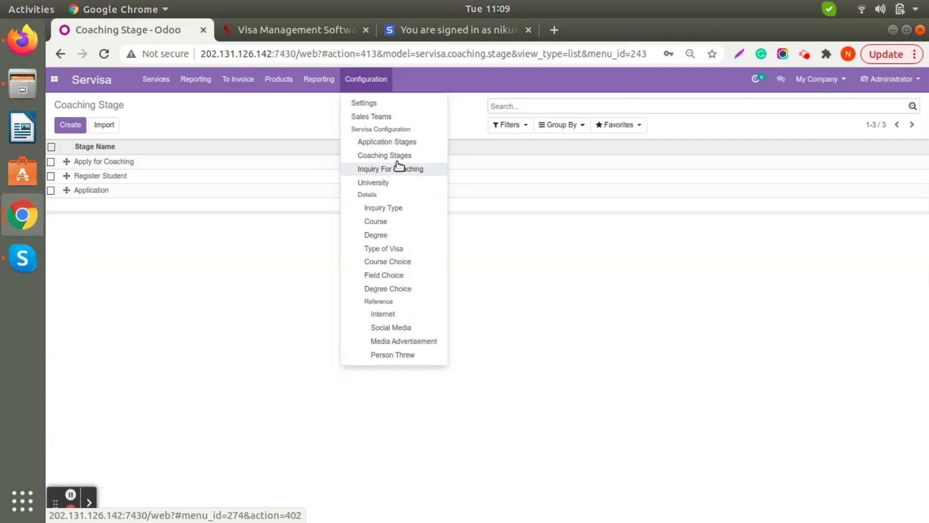
- View the Inquiry For list (IELTS, TOFEL, PTE), discarding an empty new row
left_click(398, 167)
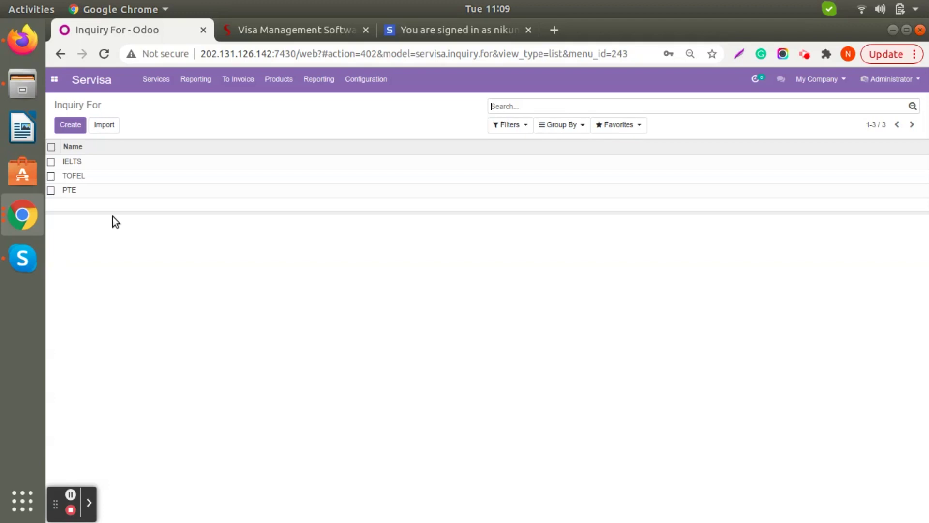
left_click(69, 127)
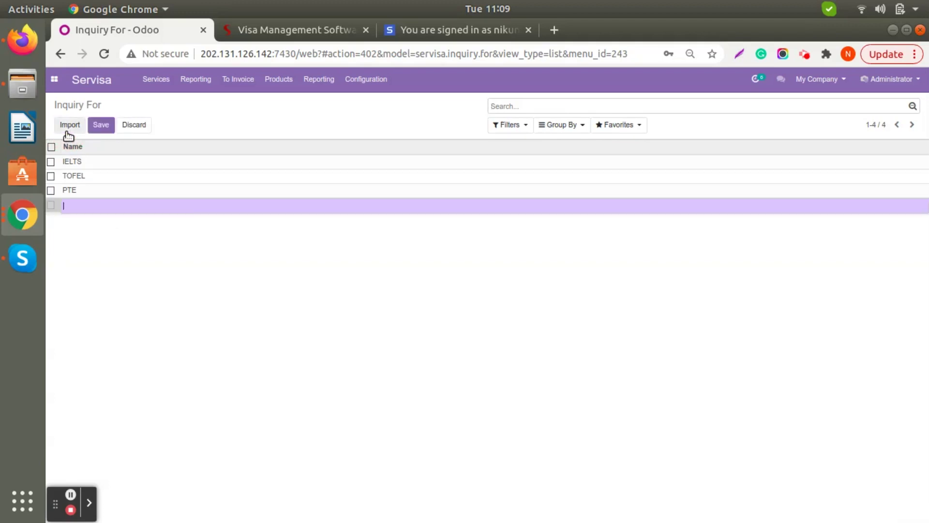
left_click(125, 130)
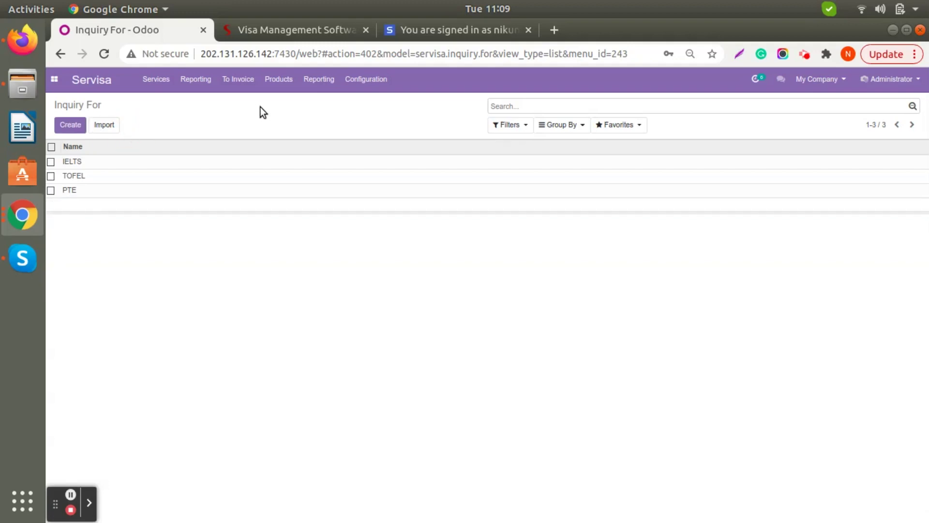
left_click(374, 82)
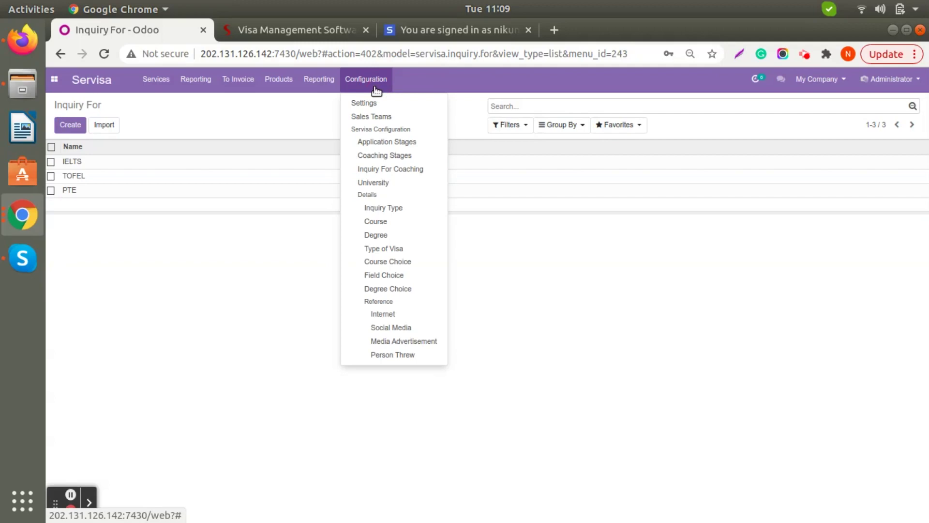
- Review the California state university record, then discard a blank new university
left_click(372, 181)
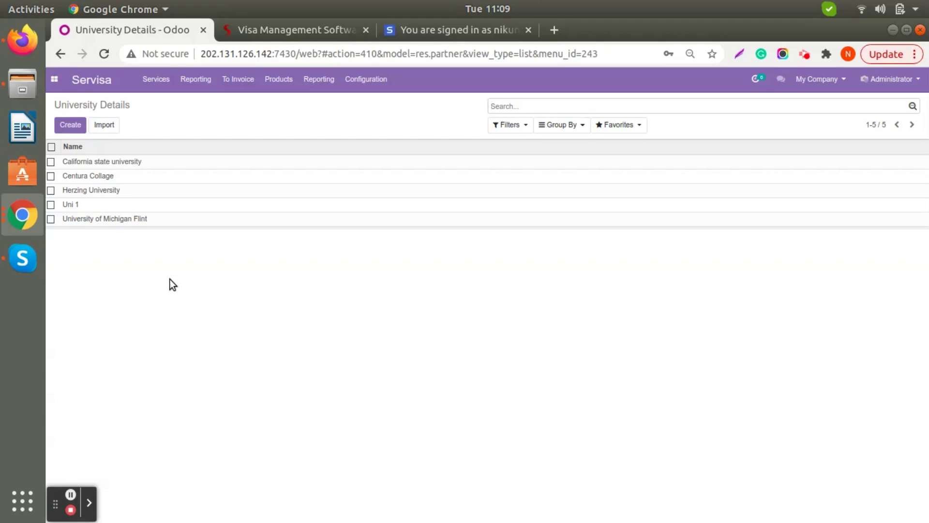
left_click(155, 166)
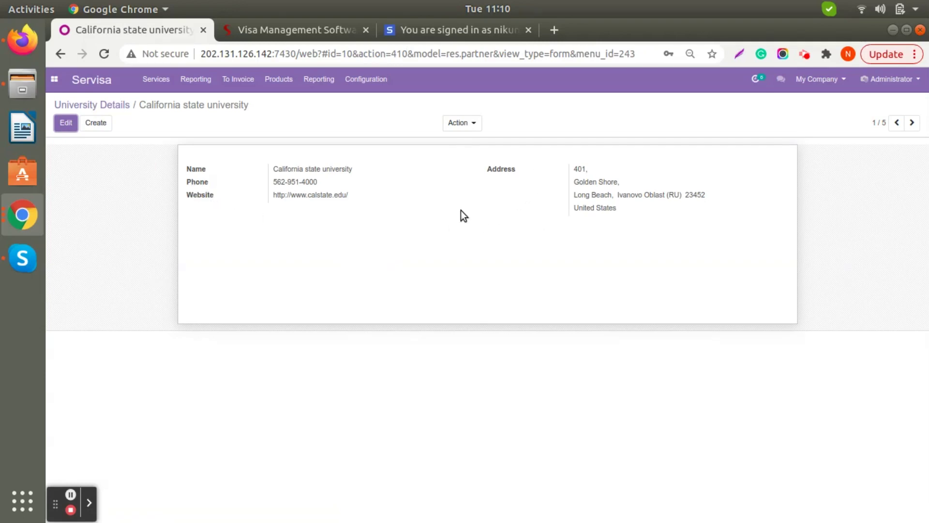
left_click(98, 105)
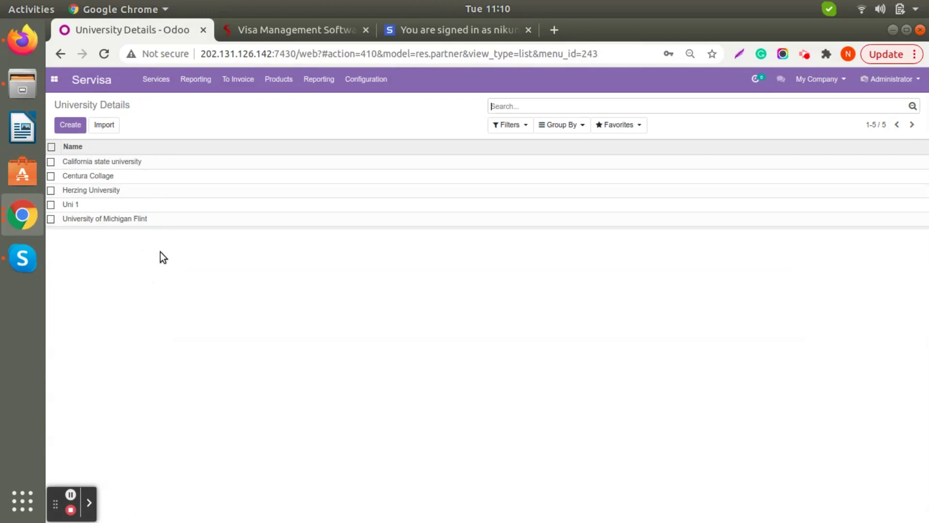
left_click(69, 125)
left_click(98, 124)
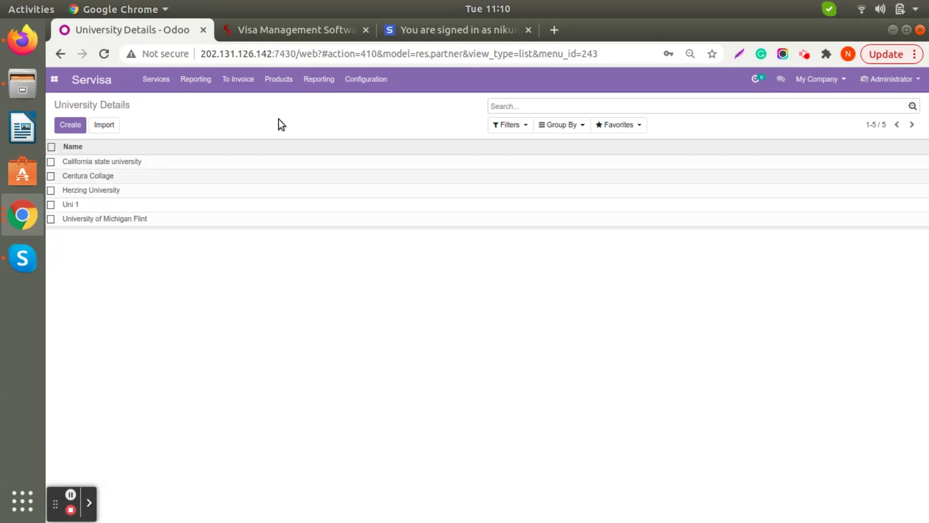
left_click(357, 82)
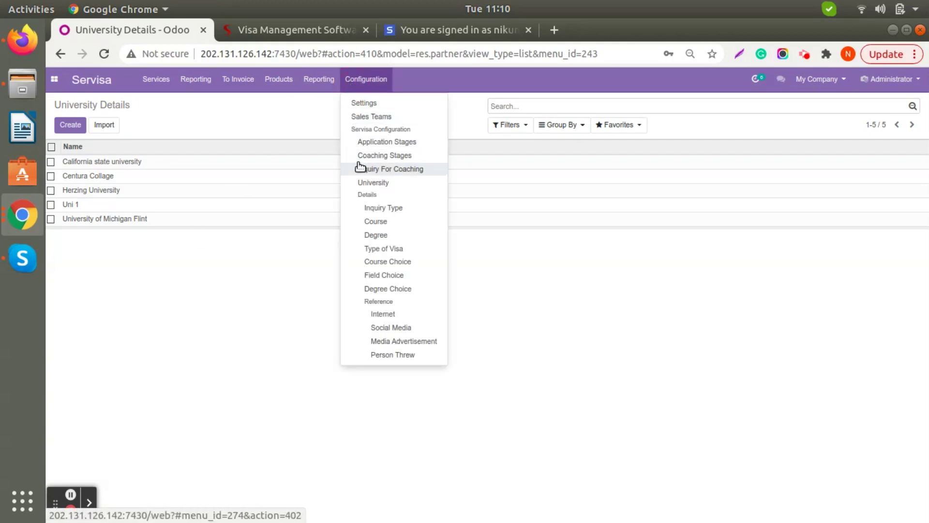
- Check the Inquiry Type list, then open Courses: Bachelor, Master, Diploma, Post Graduate Diploma
left_click(370, 212)
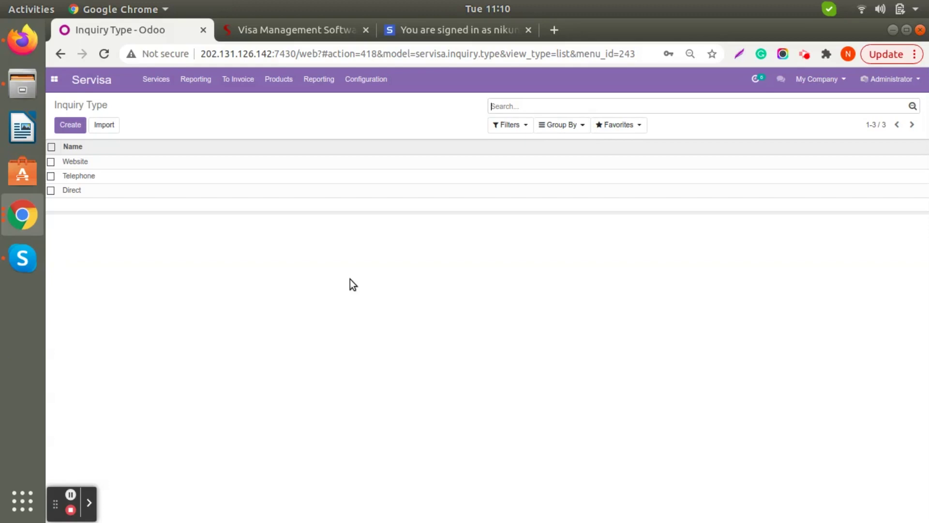
left_click(351, 85)
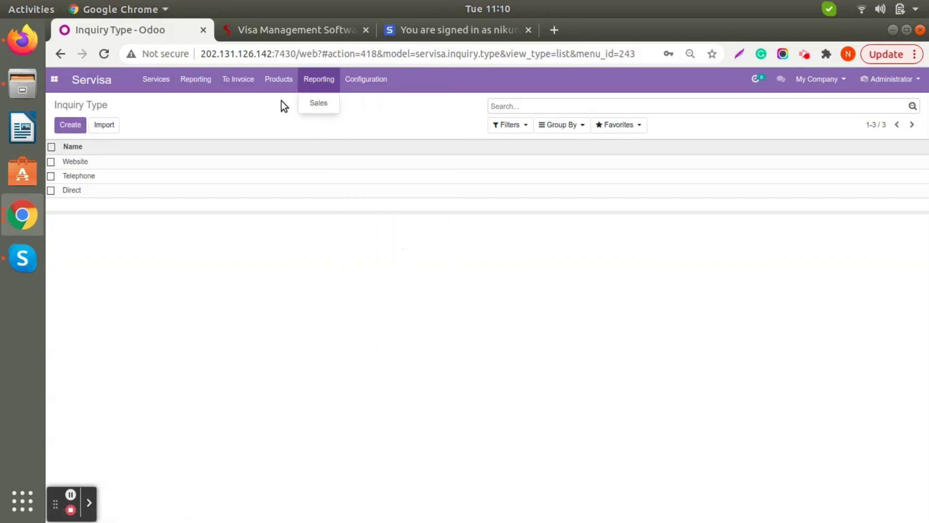
left_click(152, 287)
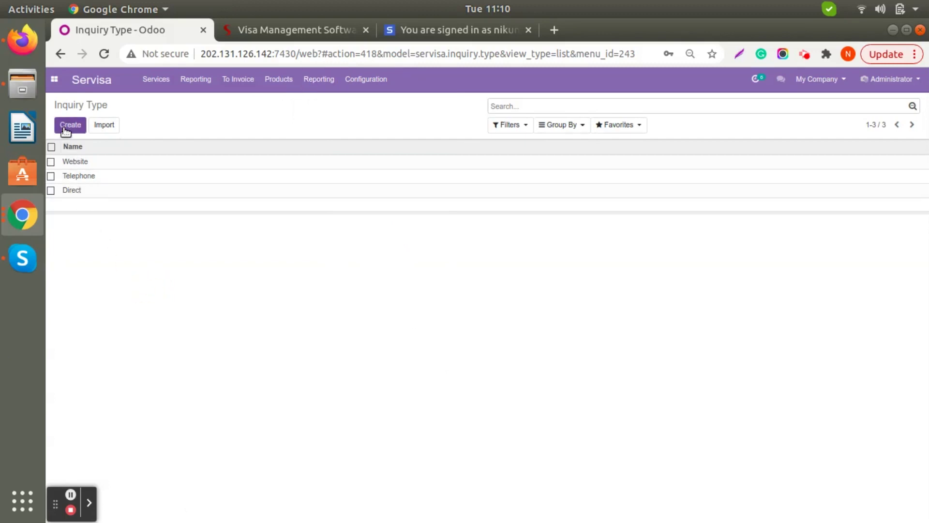
left_click(358, 83)
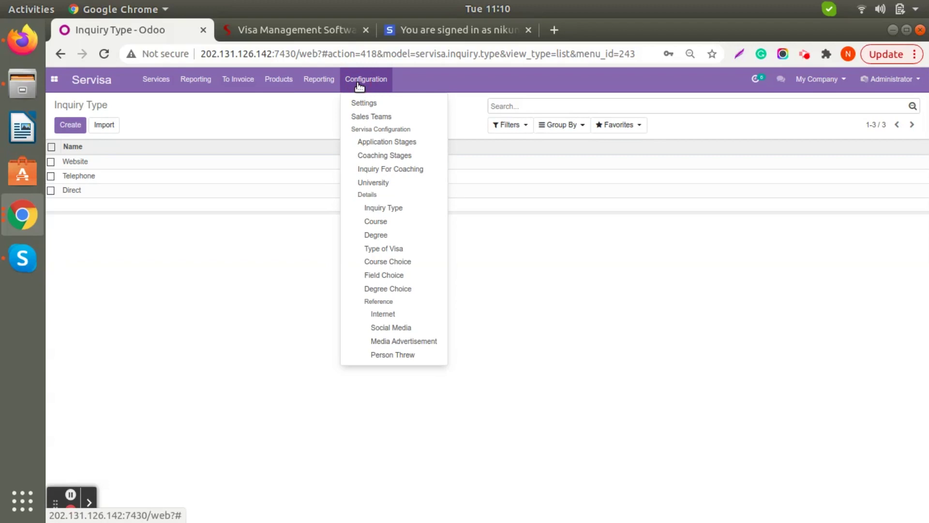
left_click(368, 222)
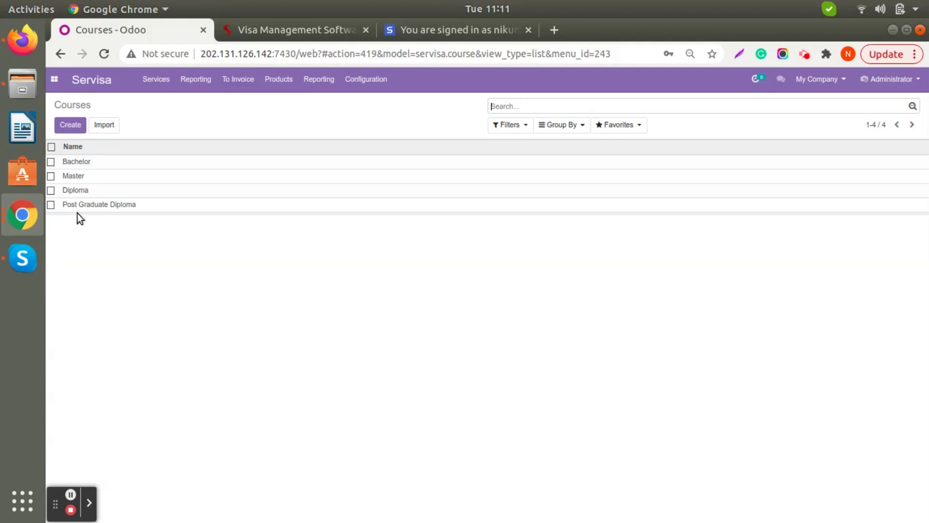
- View the Degree list, then the Type of Visa list, discarding an empty new visa type
left_click(377, 84)
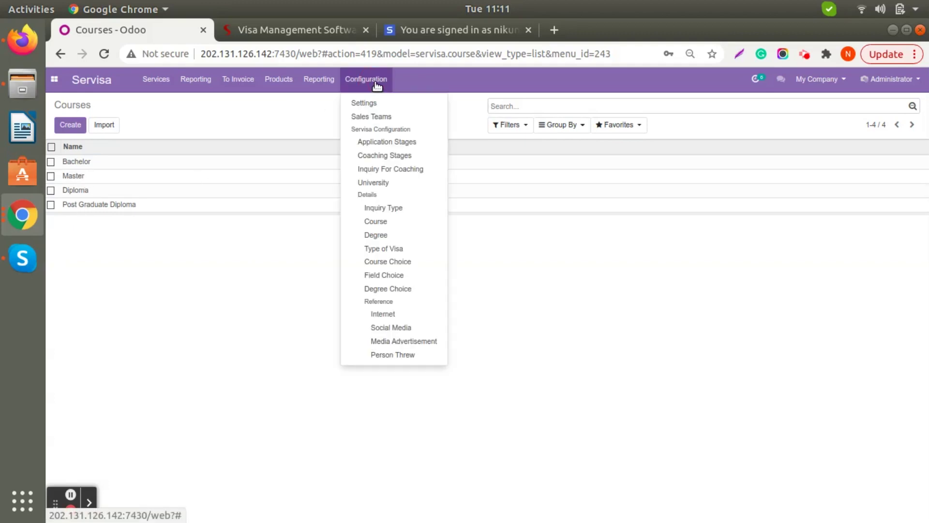
left_click(384, 234)
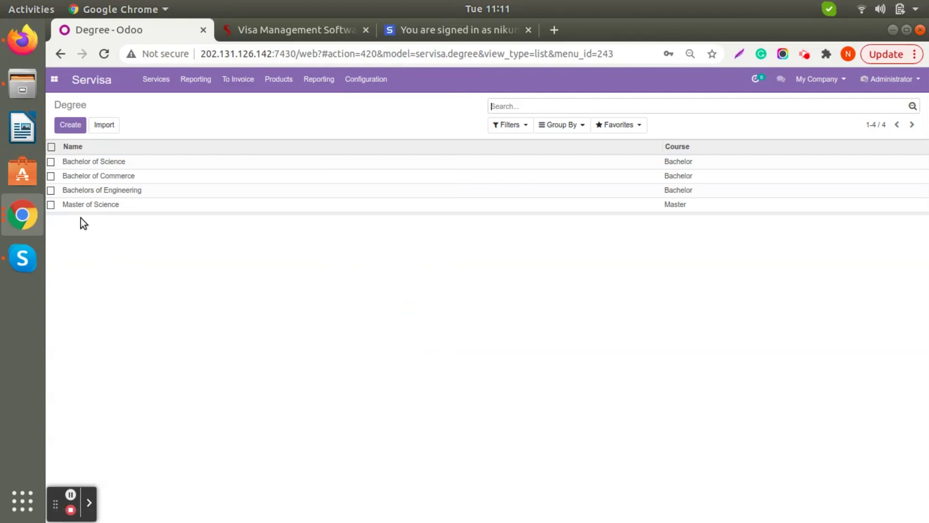
left_click(366, 79)
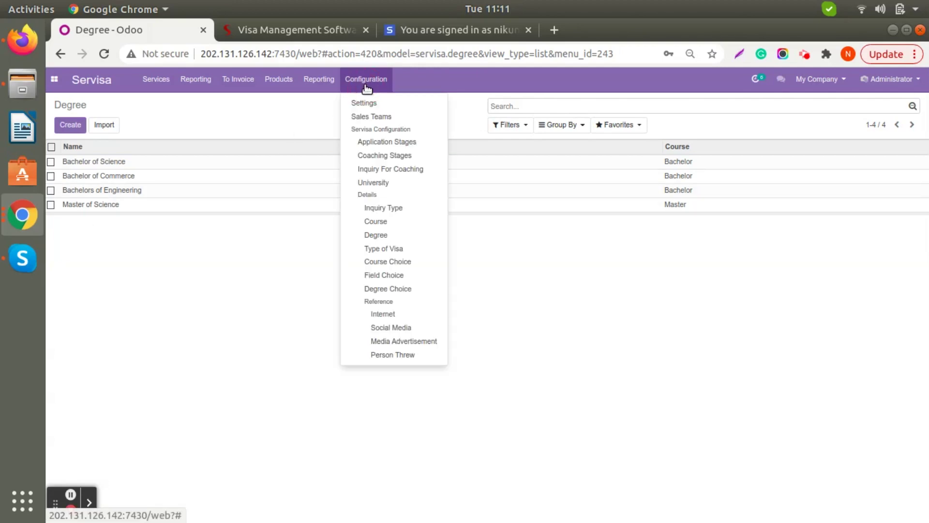
left_click(381, 247)
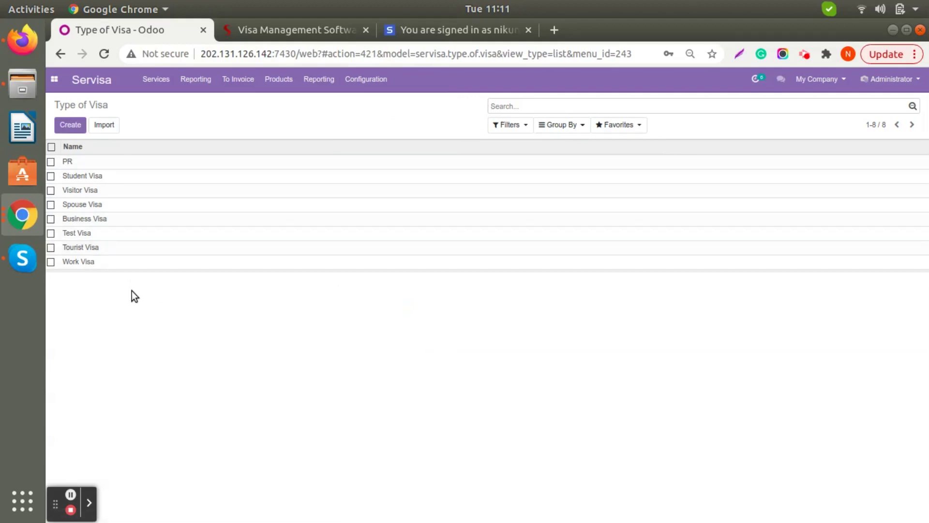
left_click(67, 126)
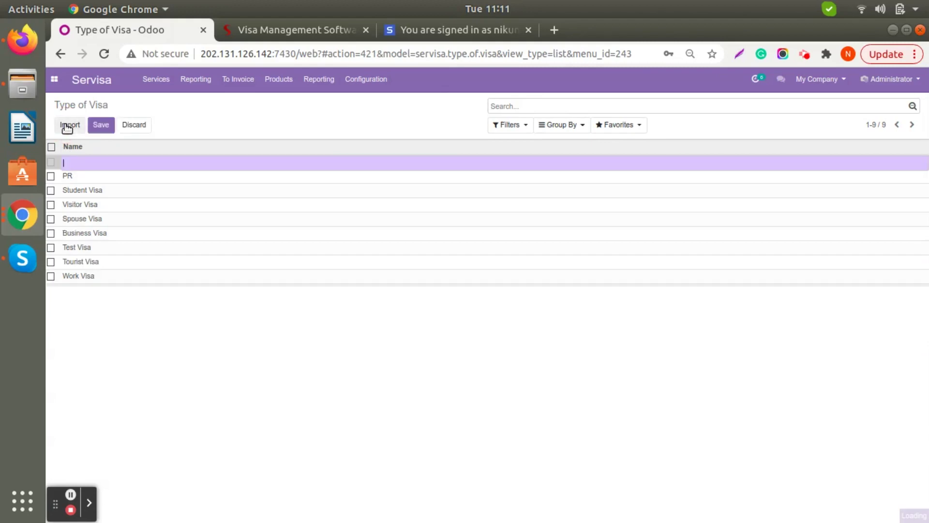
left_click(139, 126)
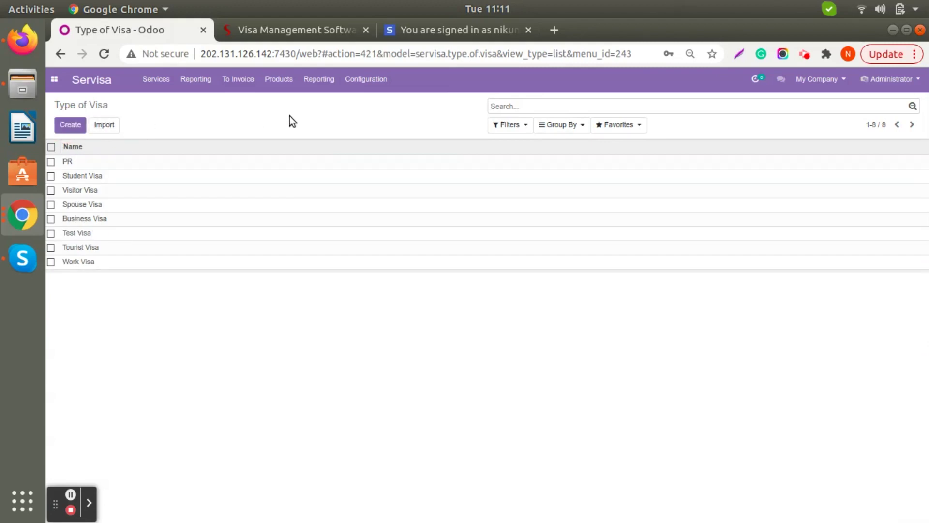
left_click(354, 81)
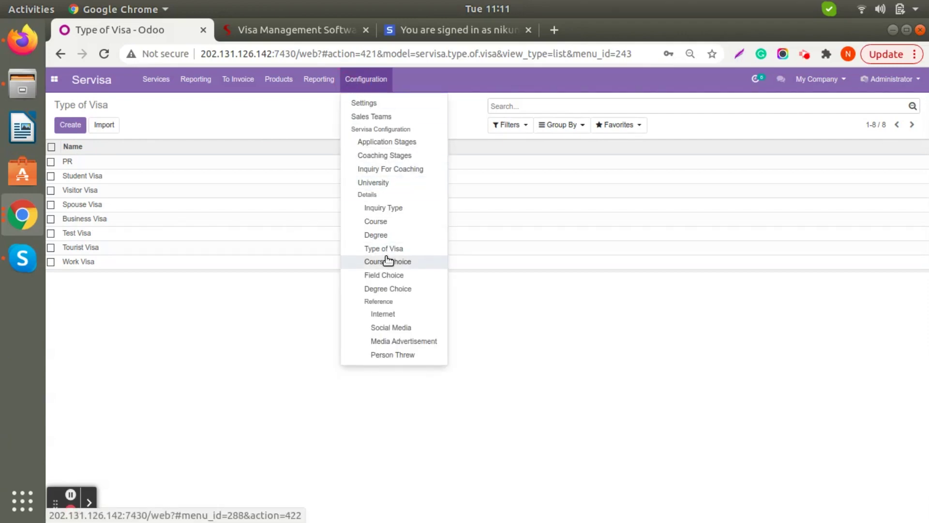
left_click(388, 261)
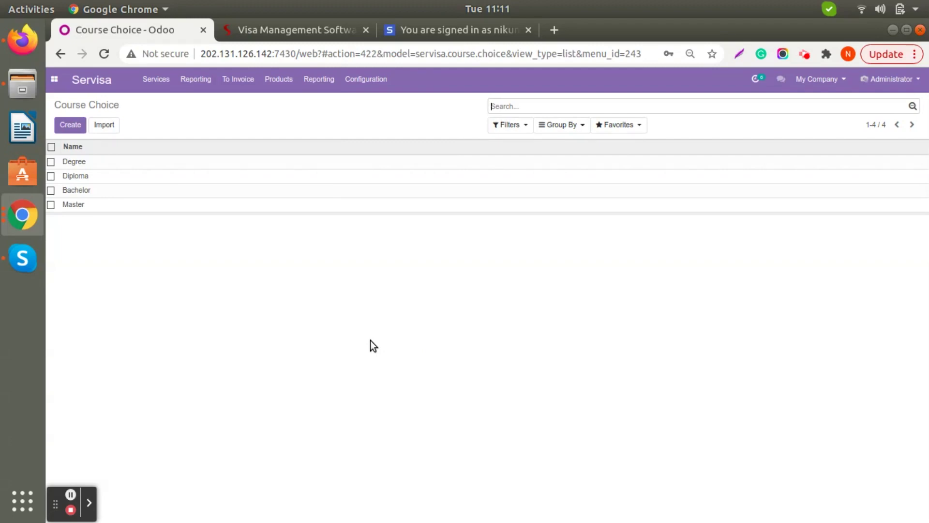
left_click(361, 90)
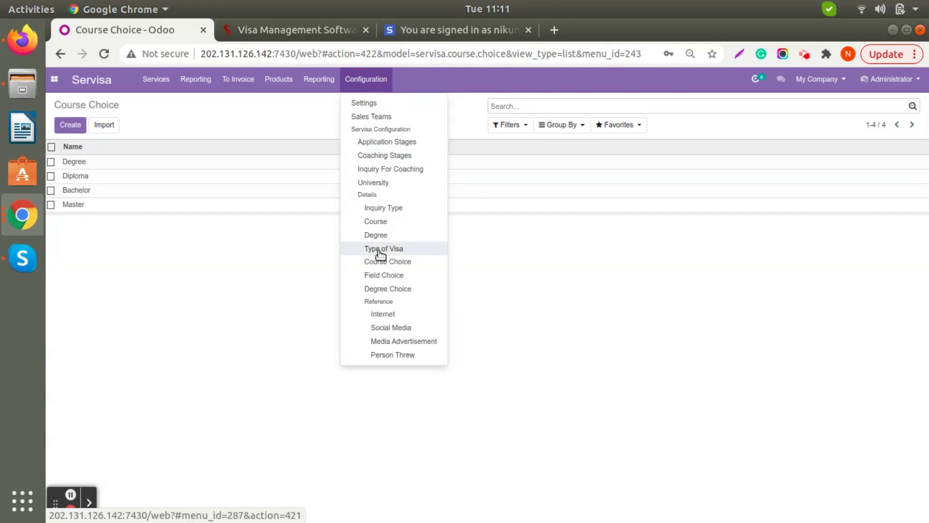
left_click(384, 276)
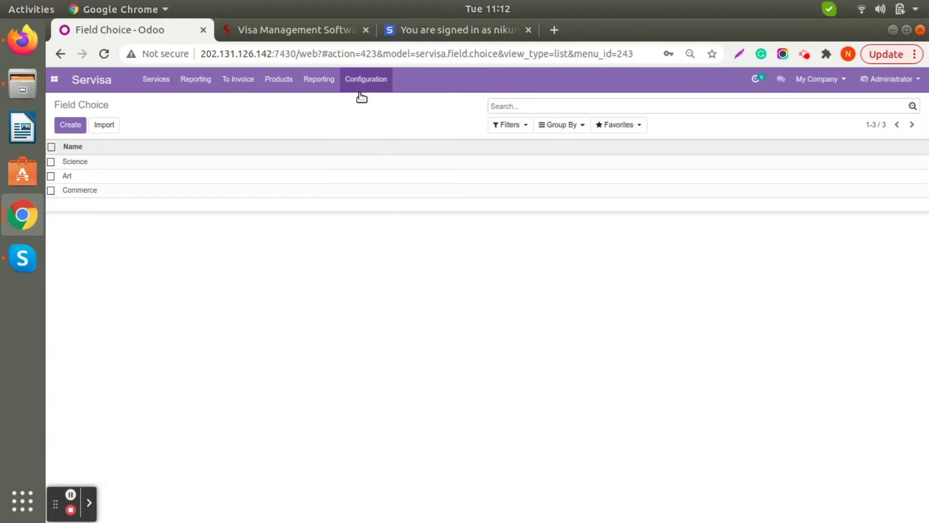
left_click(376, 78)
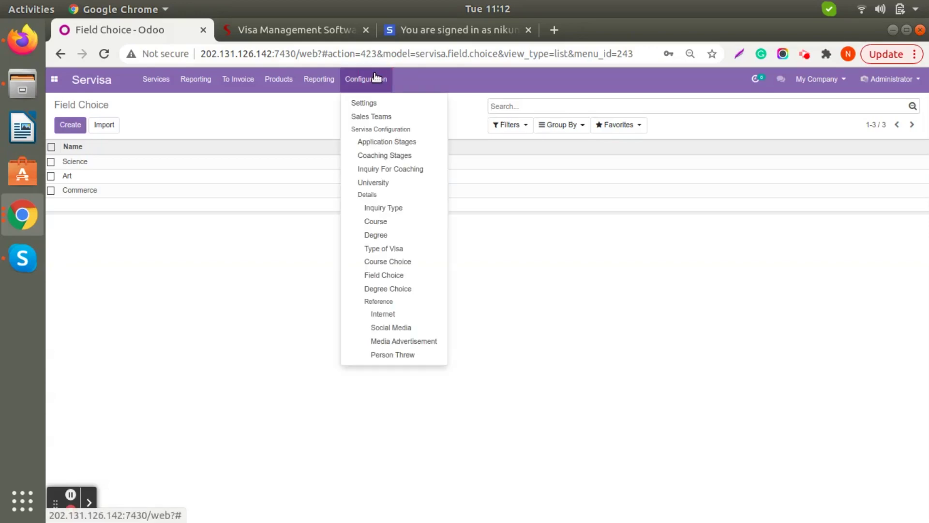
left_click(396, 288)
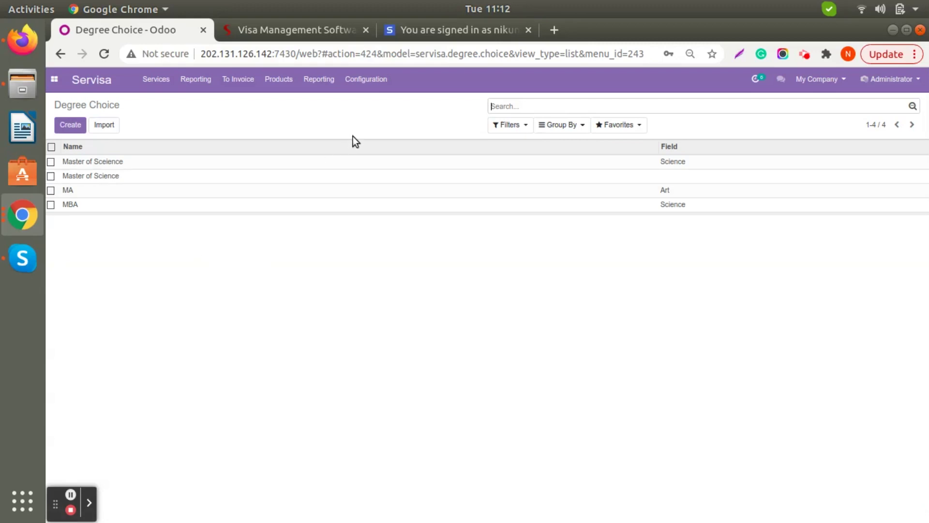
left_click(374, 87)
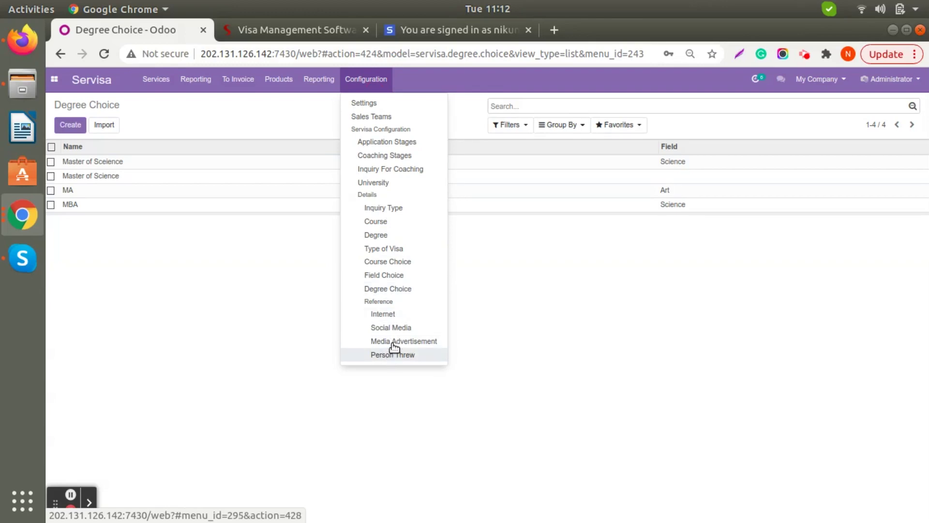
left_click(388, 314)
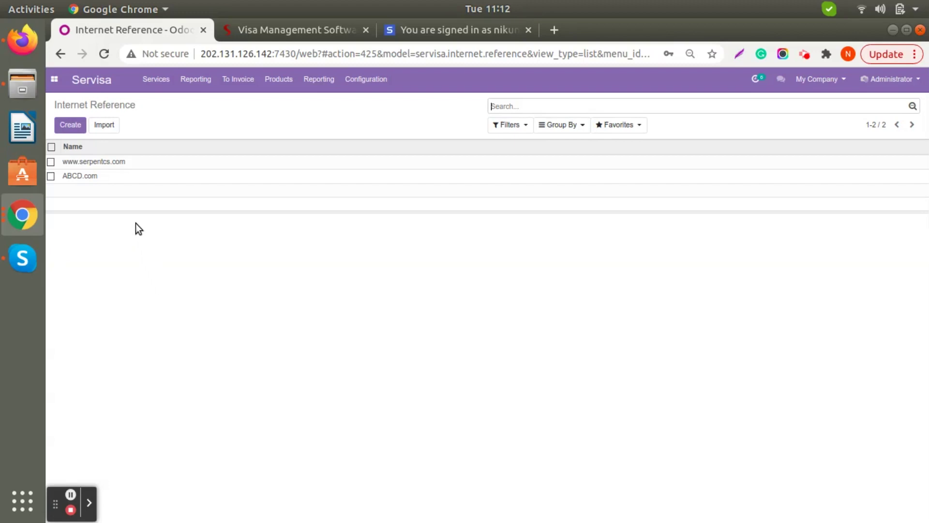
left_click(347, 81)
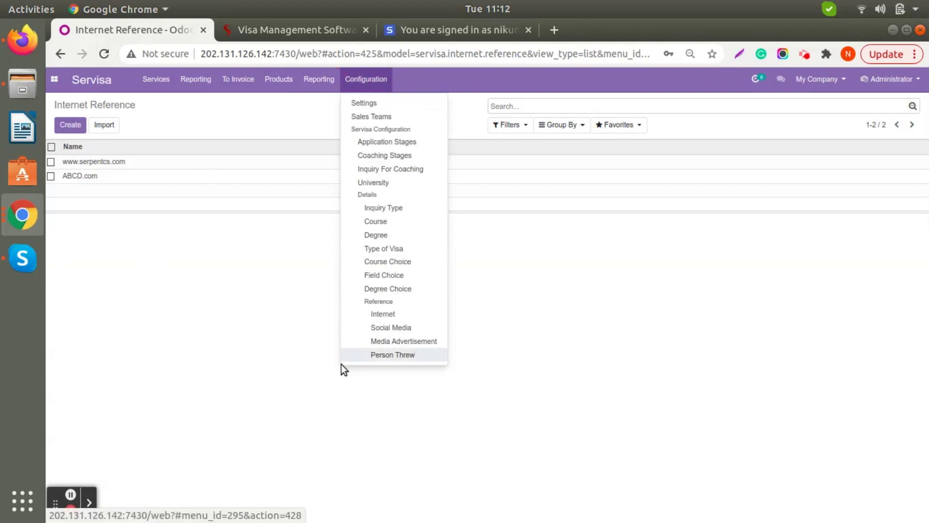
- Close the configuration options, view the Servisa dashboard, then open the 13-record Leads list
left_click(295, 354)
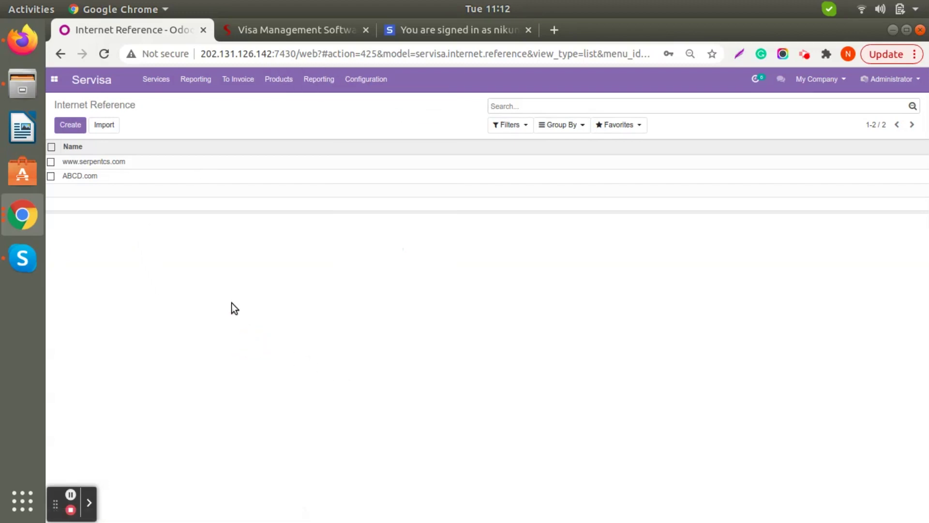
left_click(155, 85)
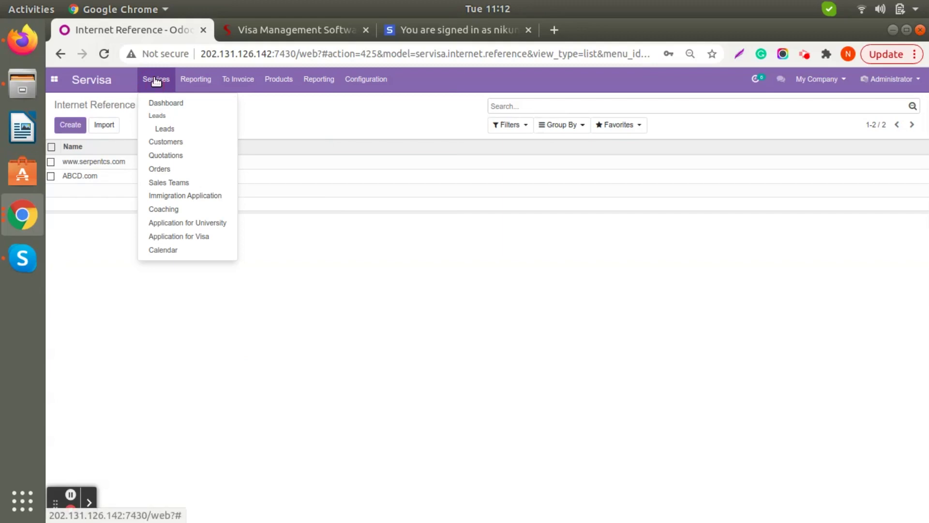
left_click(160, 105)
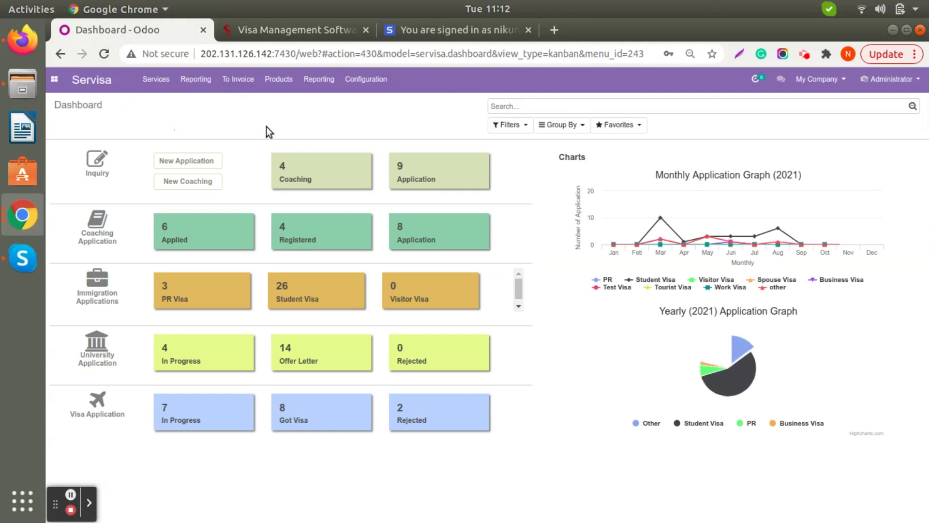
left_click(156, 79)
left_click(162, 128)
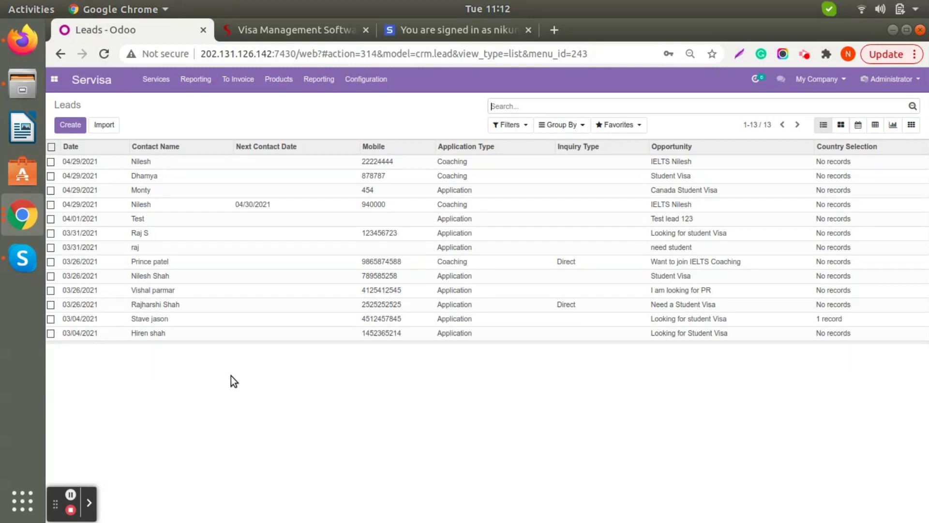
- Start a new lead and place the cursor in its description field
left_click(70, 125)
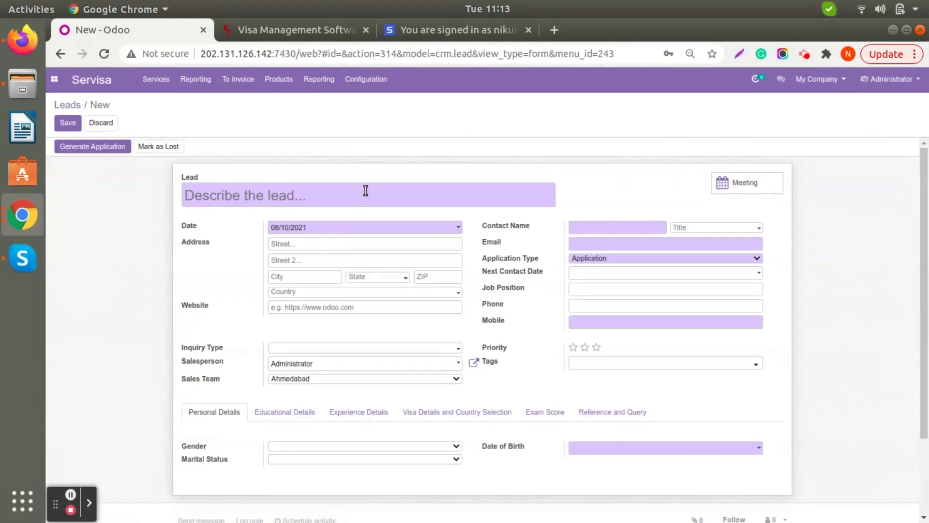
scroll(370, 155, "down", 3)
scroll(369, 155, "up", 3)
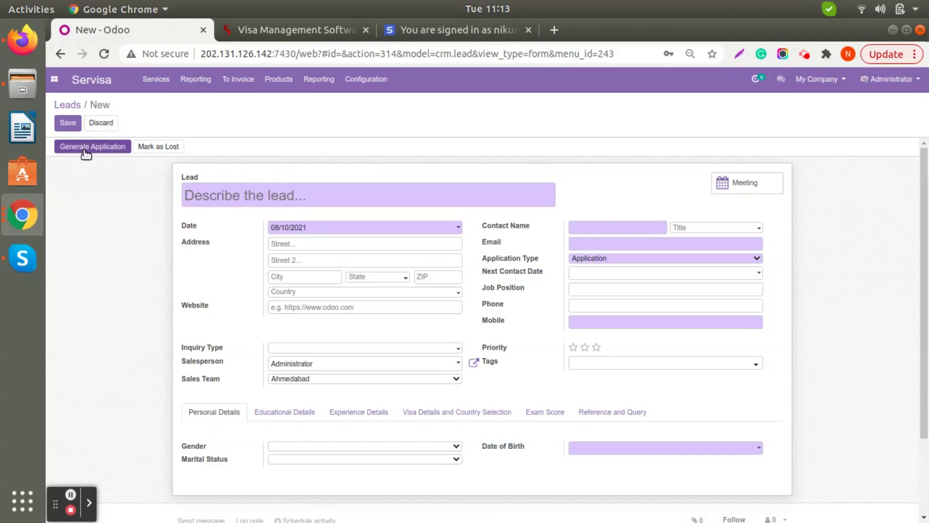
left_click(244, 198)
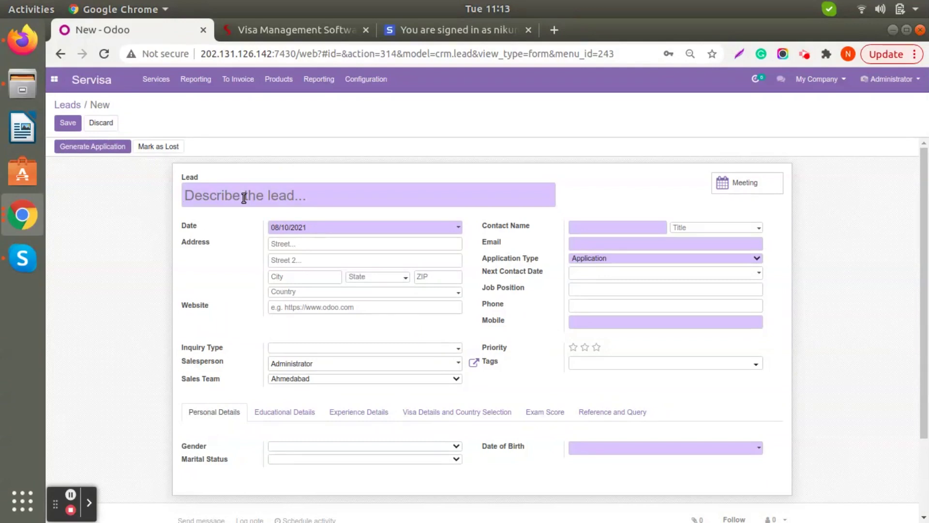
- Return to Leads, create a fresh lead, and begin typing the description 'Need for...'
left_click(150, 85)
left_click(160, 128)
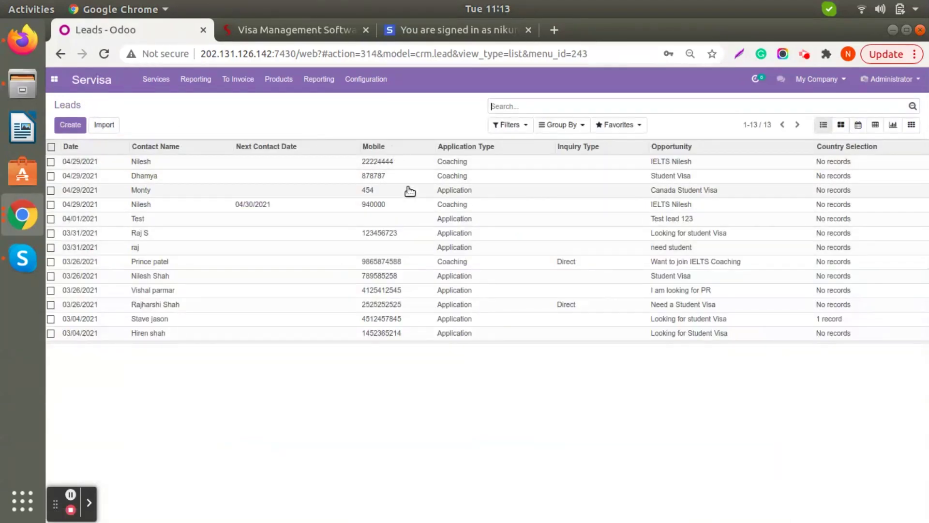
left_click(78, 125)
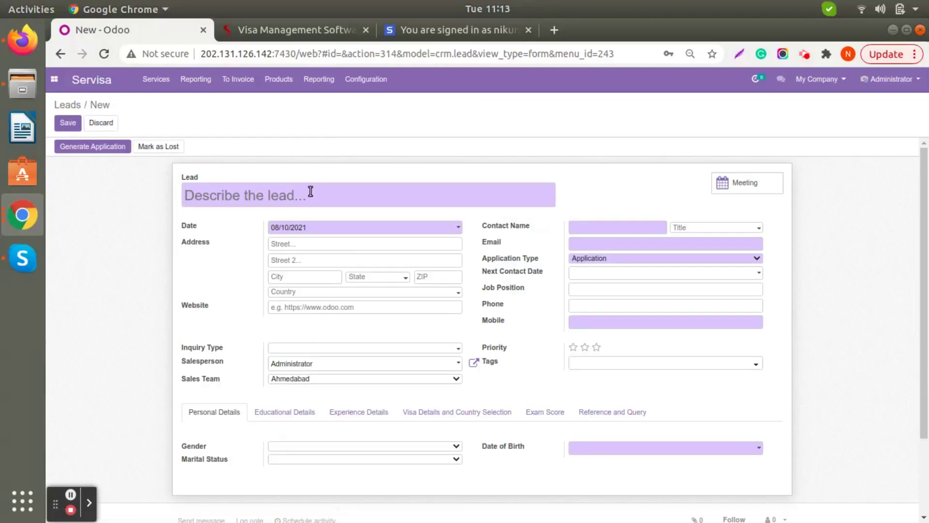
type("Nedd")
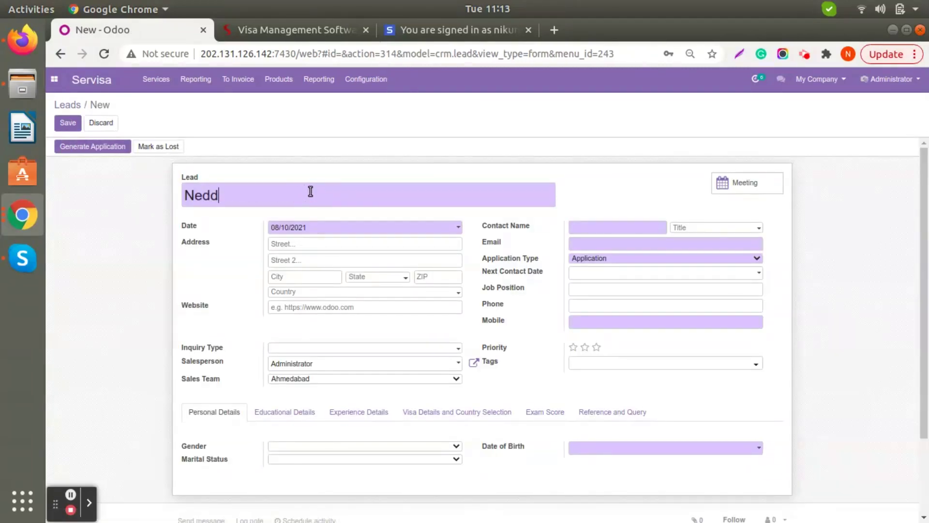
key("BackSpace")
key("BackSpace")
type("ed for Stu")
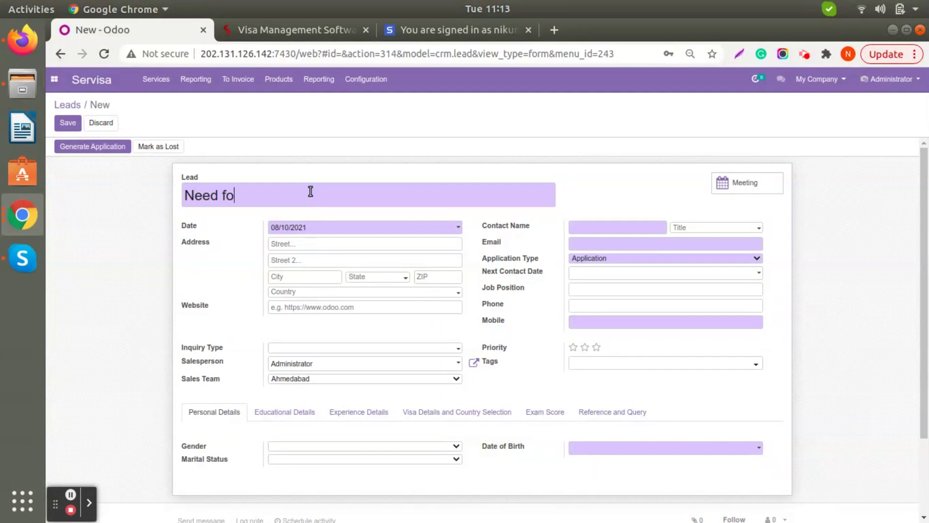
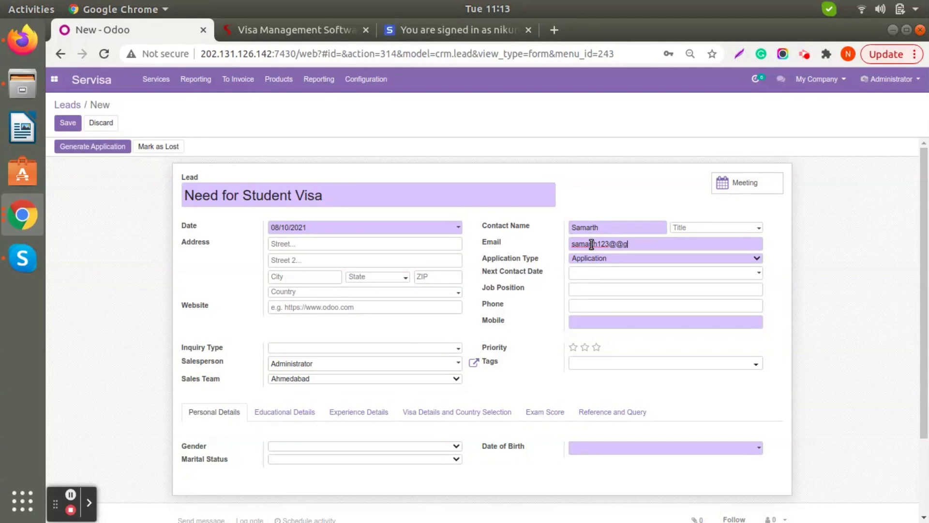
- Finish entering the contact's e-mail address on the new Need for Student Visa lead
type(".com")
- Keep Application as the application type, enter the mobile number, and set priority to Very High
left_click(616, 258)
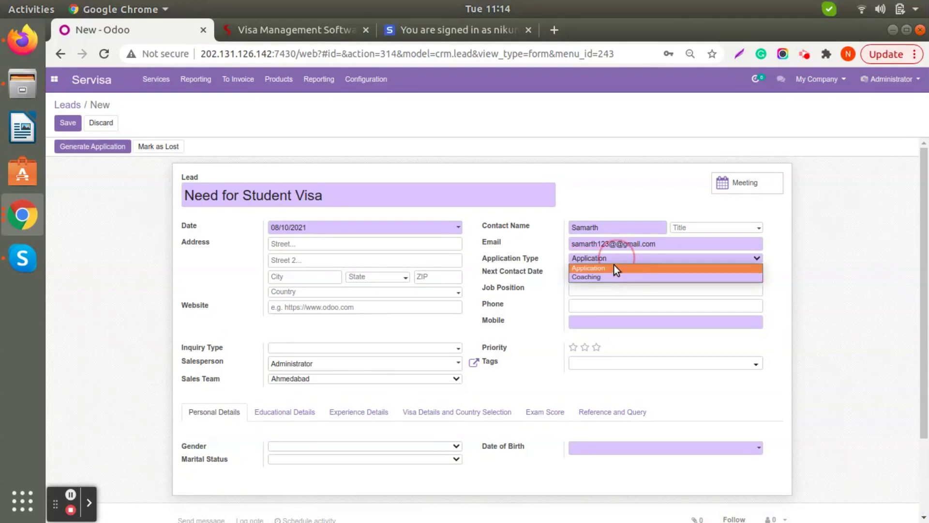
left_click(614, 266)
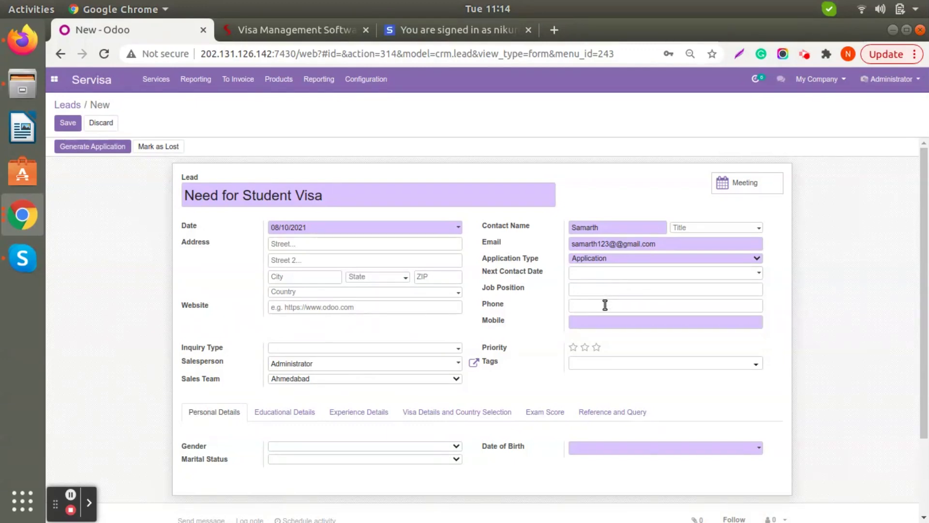
left_click(599, 323)
left_click(596, 347)
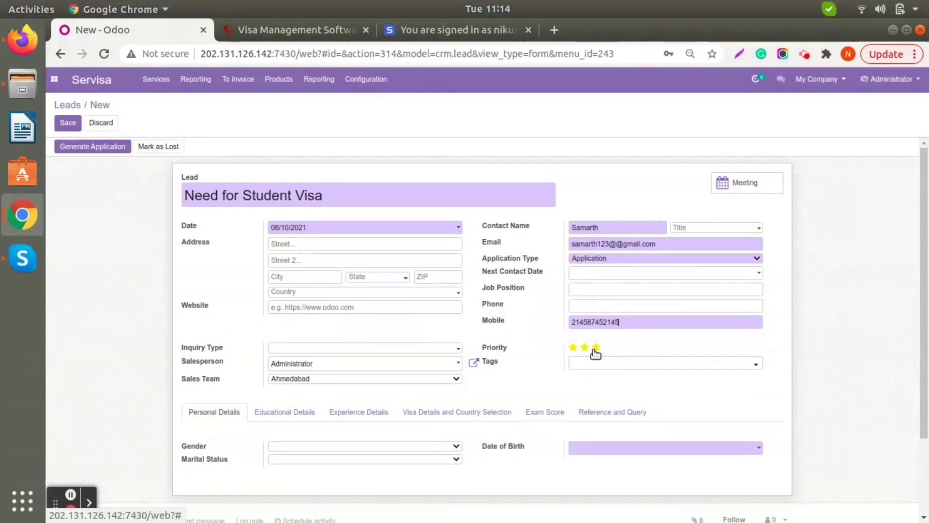
- Tag the lead with students visa and Coaching
left_click(596, 364)
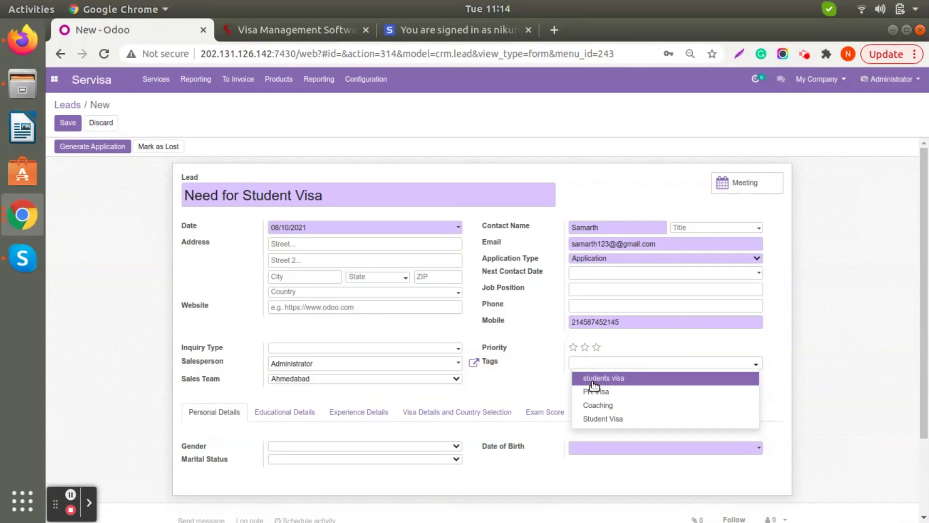
left_click(595, 379)
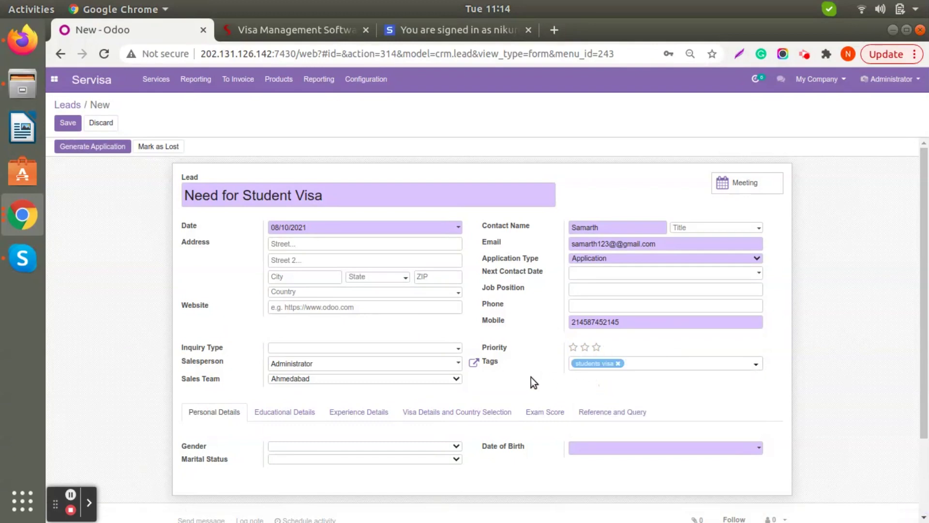
left_click(680, 366)
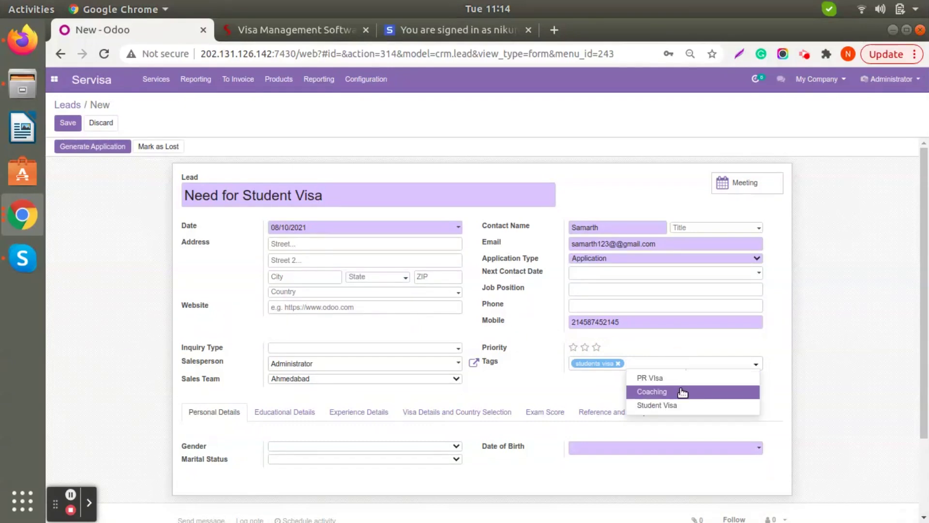
left_click(638, 390)
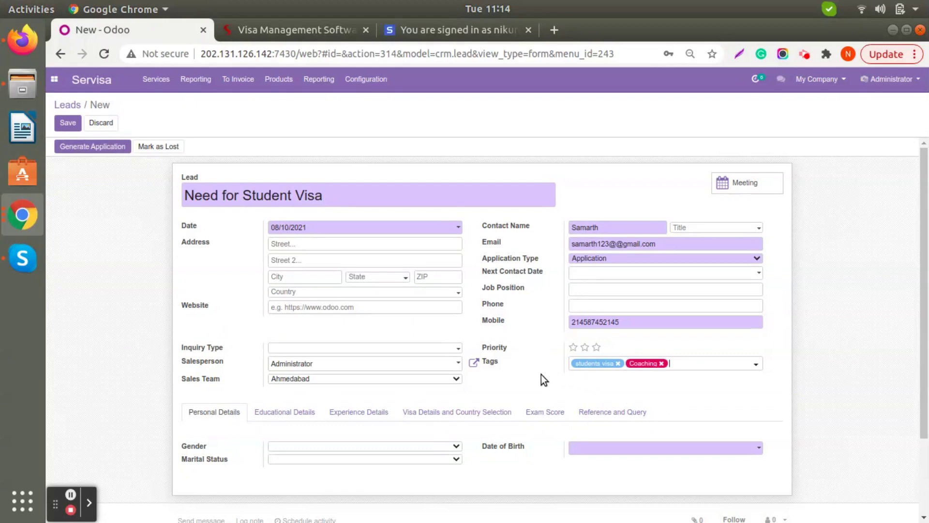
- Set the lead's date of birth to 07/01/2021 (1 July 2021)
scroll(542, 374, "down", 3)
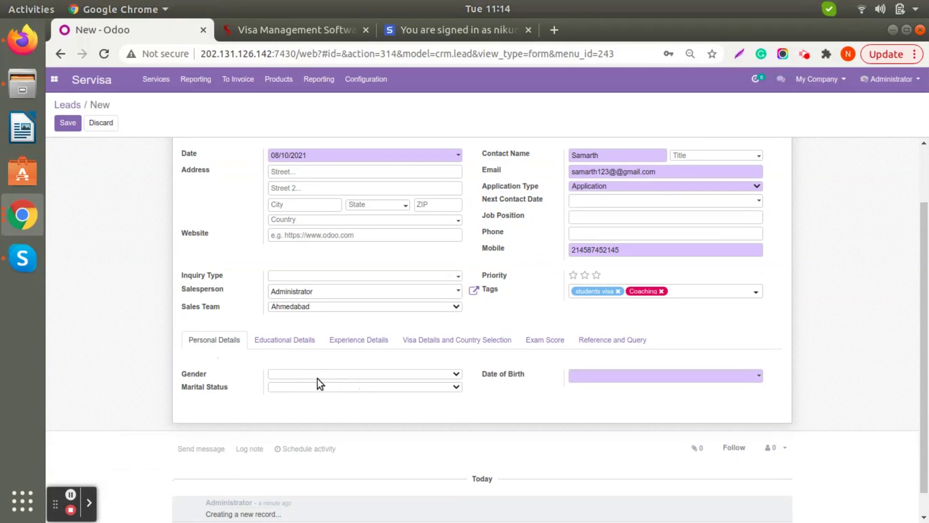
left_click(609, 382)
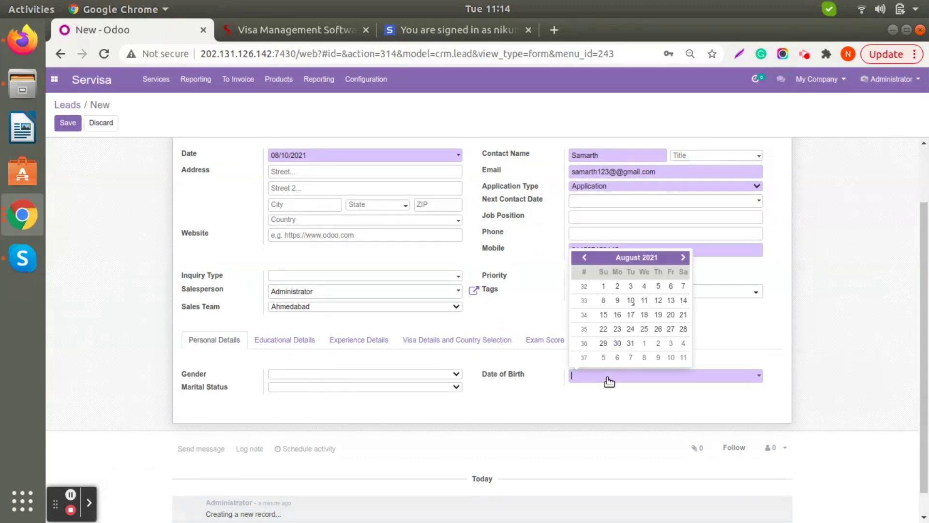
left_click(584, 257)
left_click(659, 287)
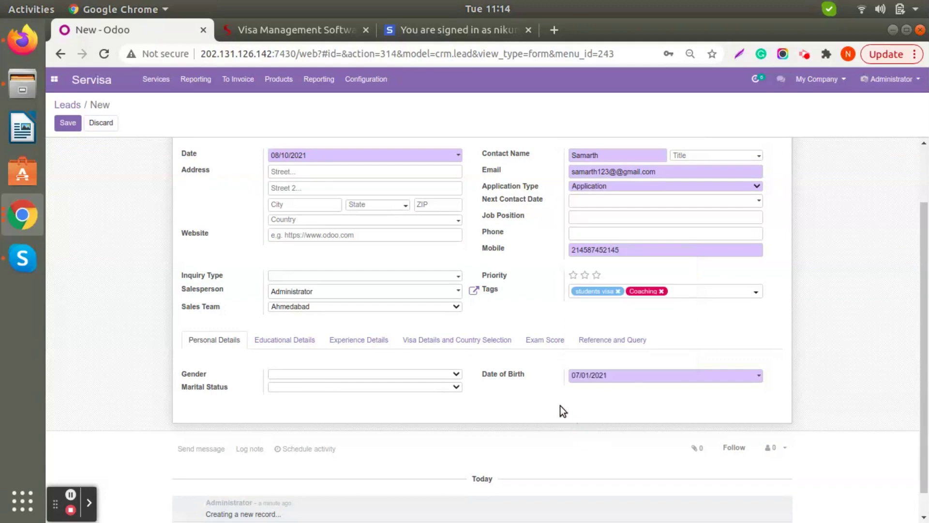
scroll(561, 409, "up", 2)
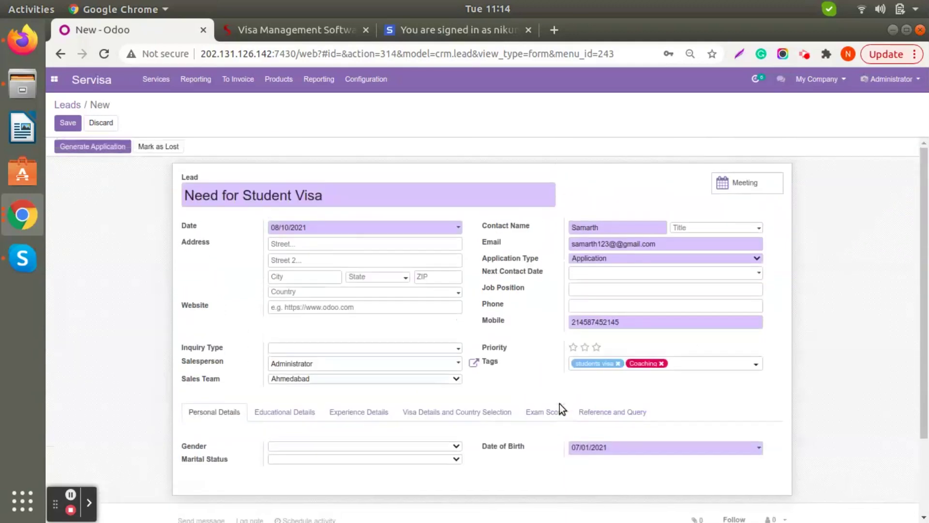
scroll(561, 407, "down", 2)
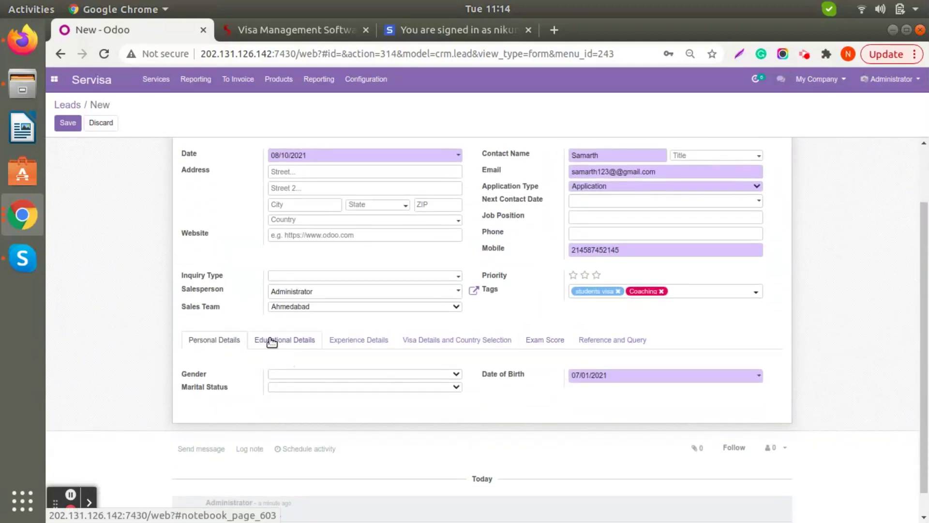
left_click(271, 340)
- Add an empty education line, then view Experience Details and Visa Details and Country Selection
left_click(211, 406)
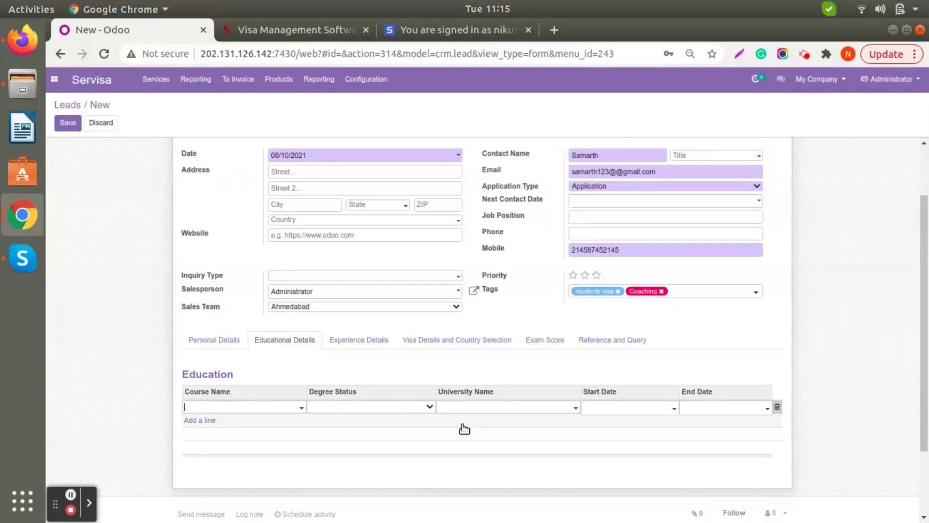
left_click(347, 350)
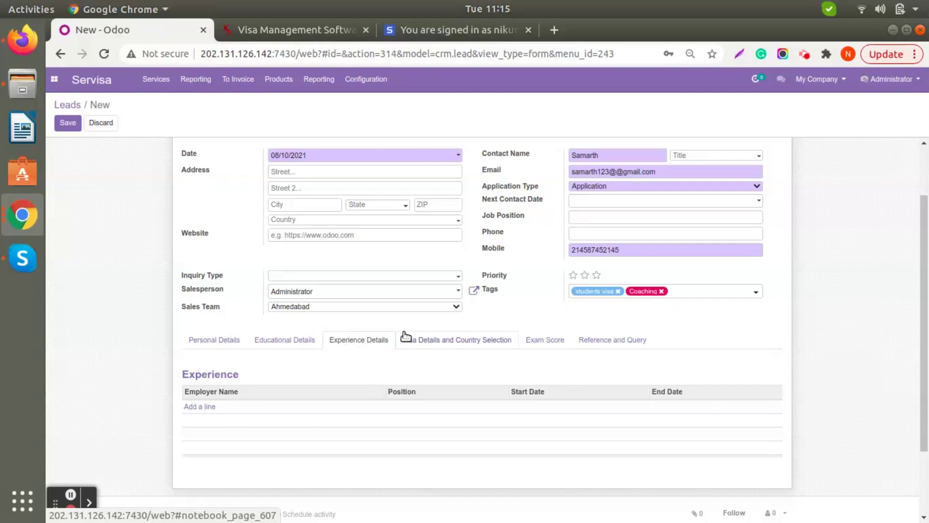
left_click(435, 347)
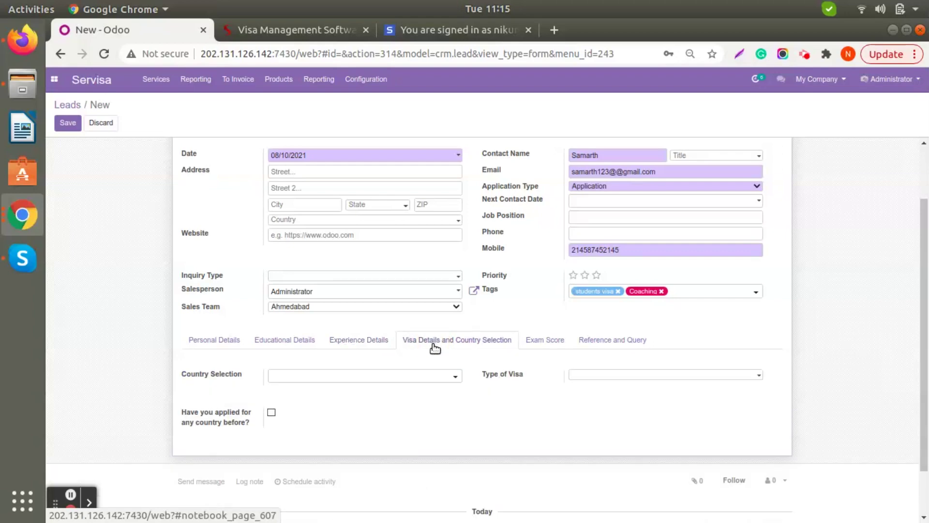
- Add Albania and Algeria as selected countries, then remove both, leaving none
left_click(429, 378)
left_click(402, 401)
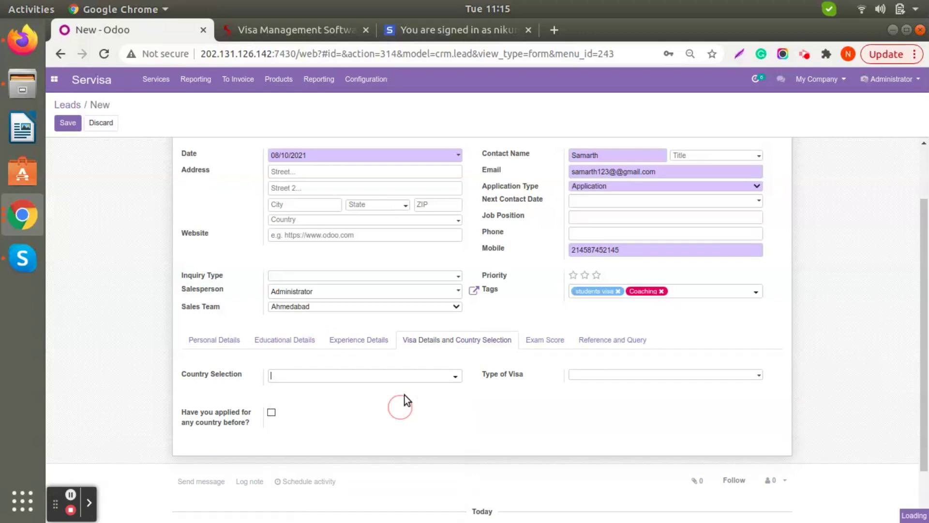
left_click(411, 379)
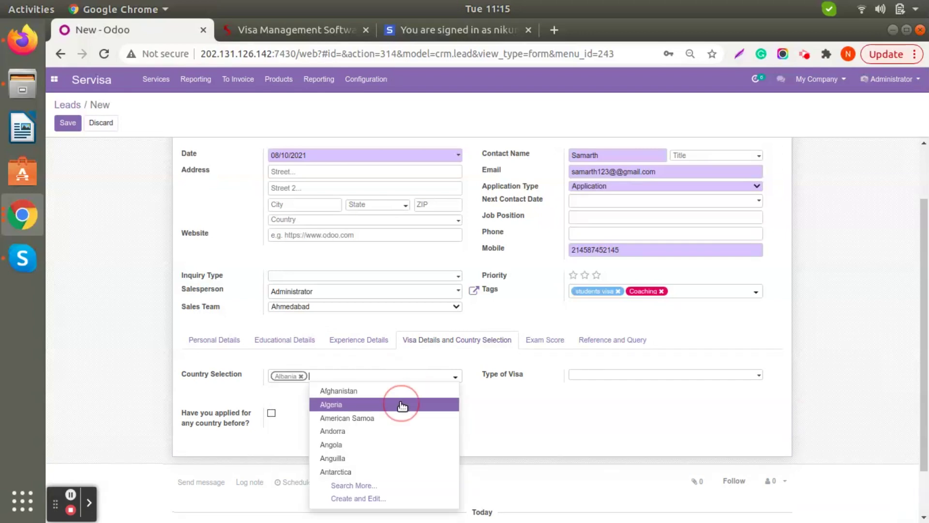
left_click(402, 405)
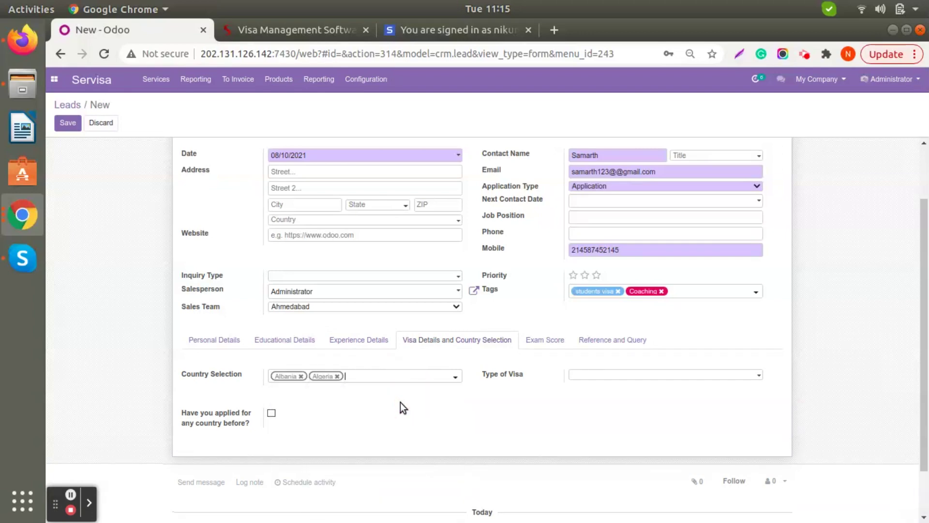
left_click(301, 376)
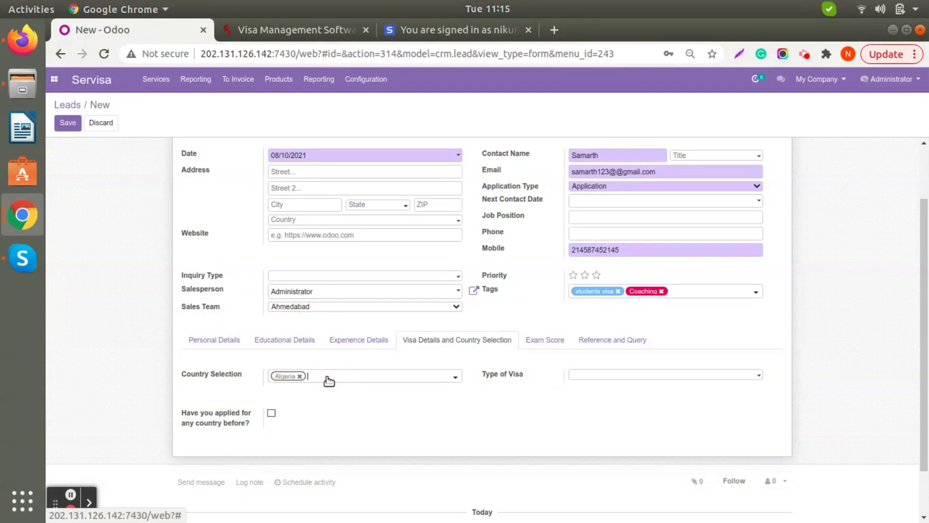
left_click(300, 377)
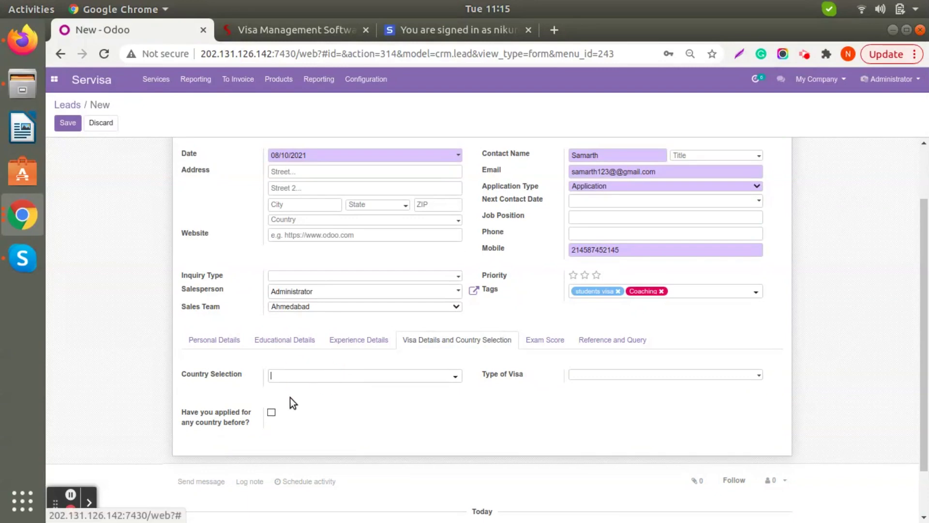
- Tick 'Have you applied for any country before?' and check the Applied Country and Type of Visa lists
left_click(271, 413)
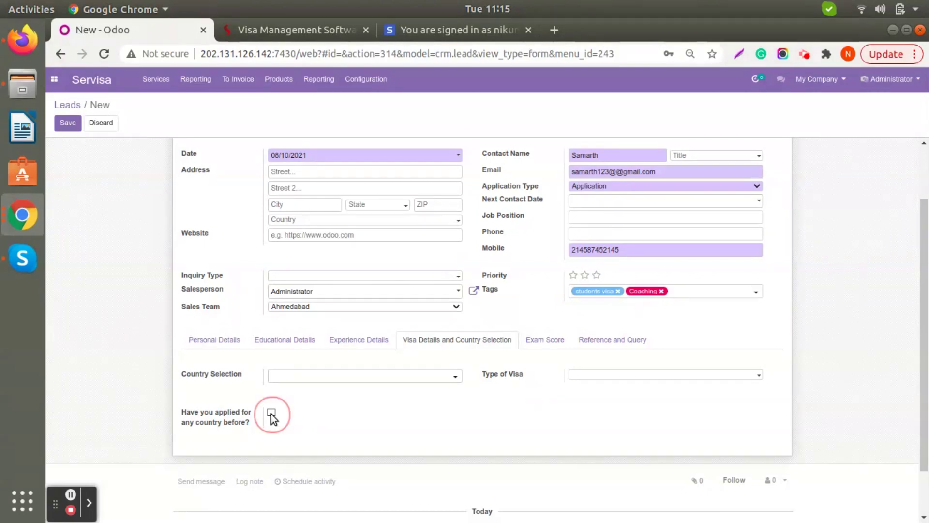
left_click(350, 434)
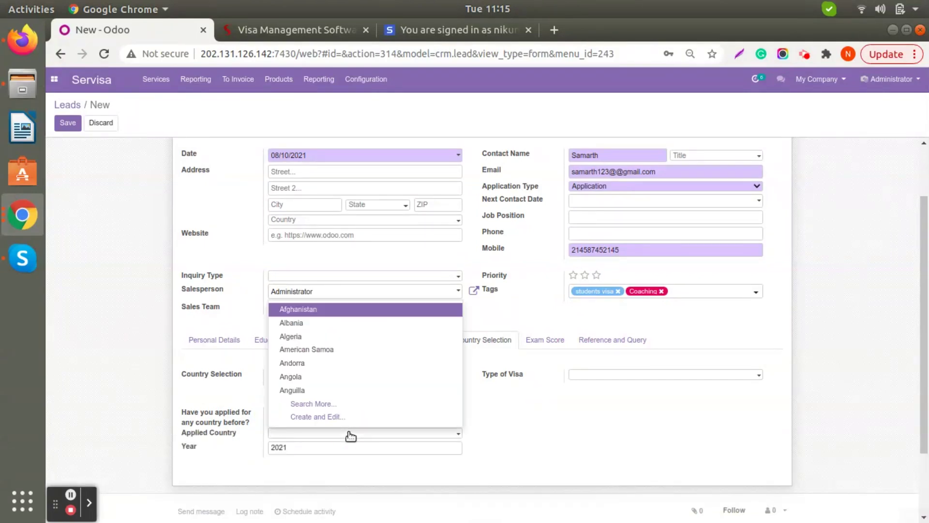
left_click(512, 437)
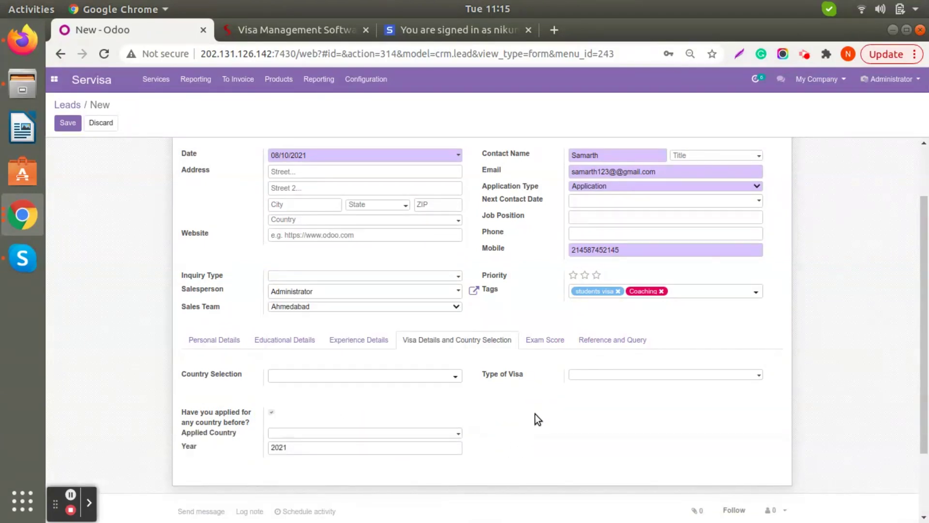
left_click(628, 374)
left_click(506, 398)
scroll(505, 400, "up", 2)
- Set the lead's exam type to IELTS in the Exam Score section
left_click(543, 415)
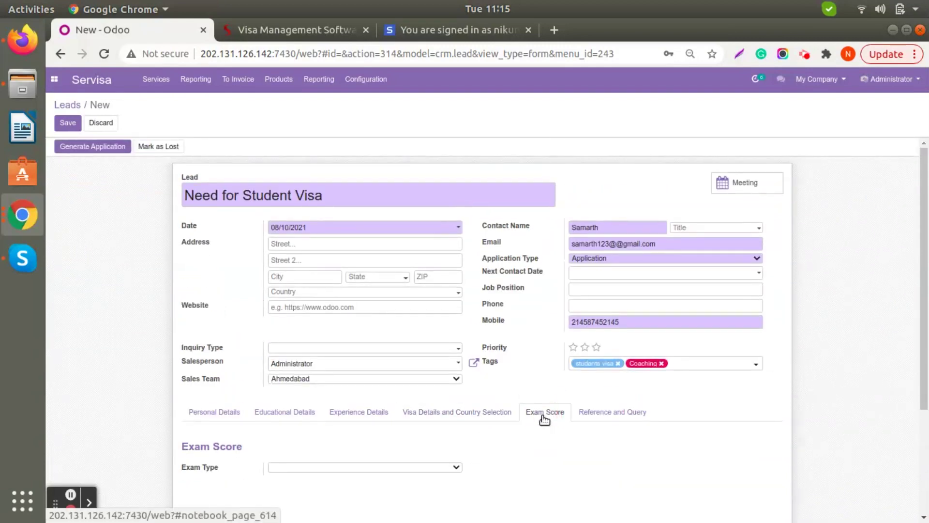
scroll(544, 419, "down", 3)
left_click(372, 321)
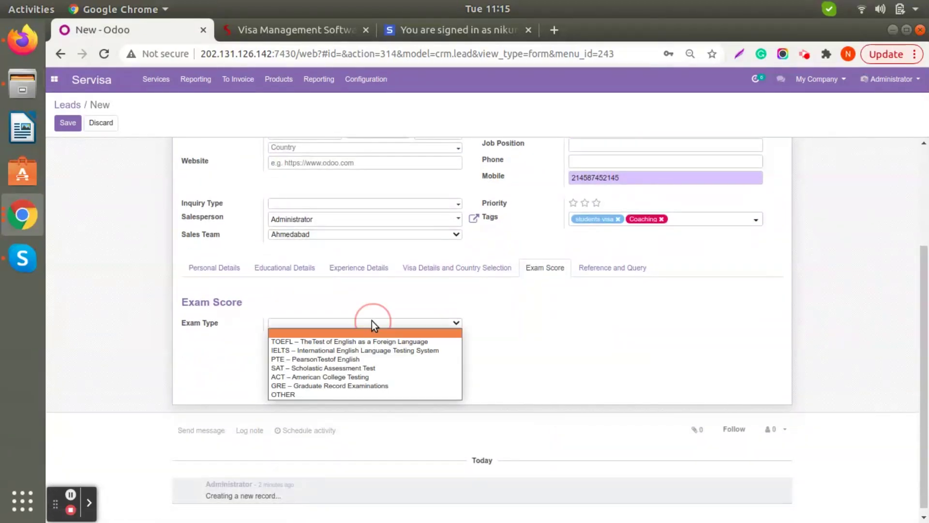
left_click(361, 350)
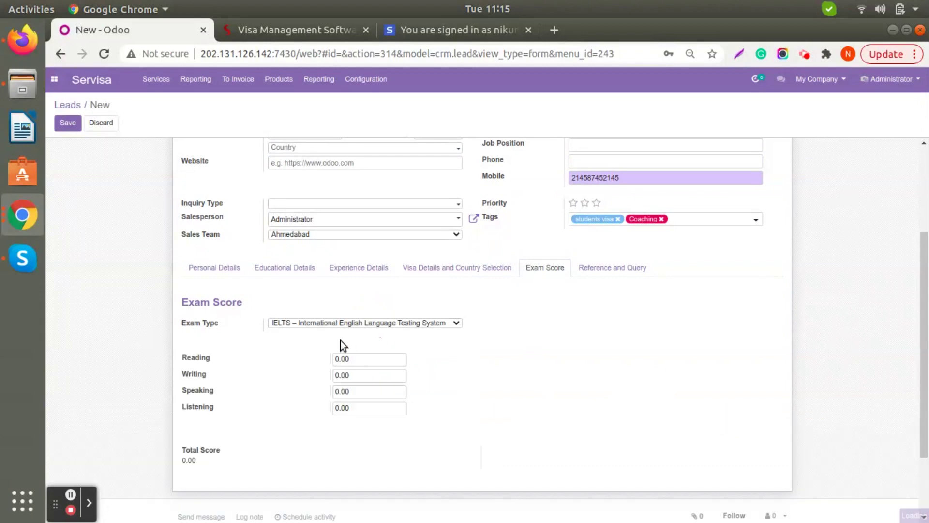
- Enter 7 for Reading, Writing, Speaking and Listening, giving a Total Score of 7.00
left_click(335, 359)
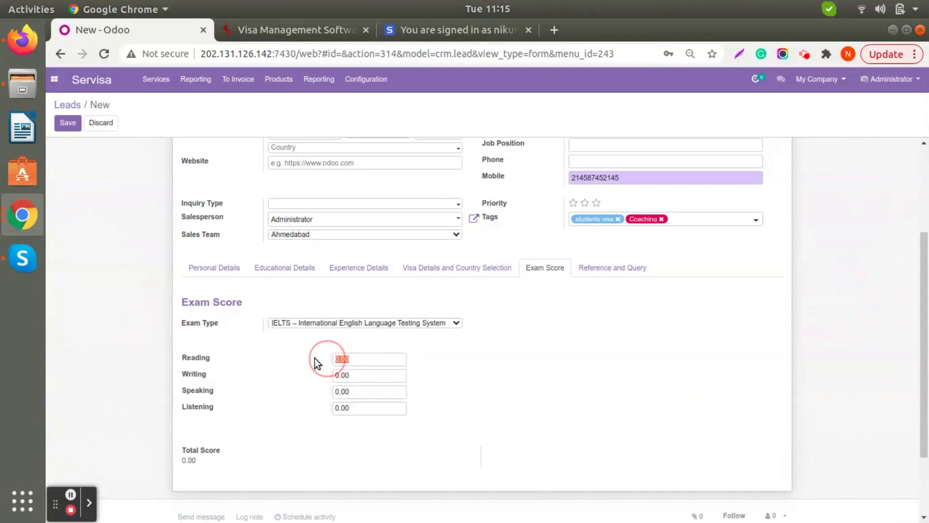
type("7")
left_click(335, 375)
type("7")
left_click(315, 391)
type("7")
left_click(305, 404)
left_click(253, 455)
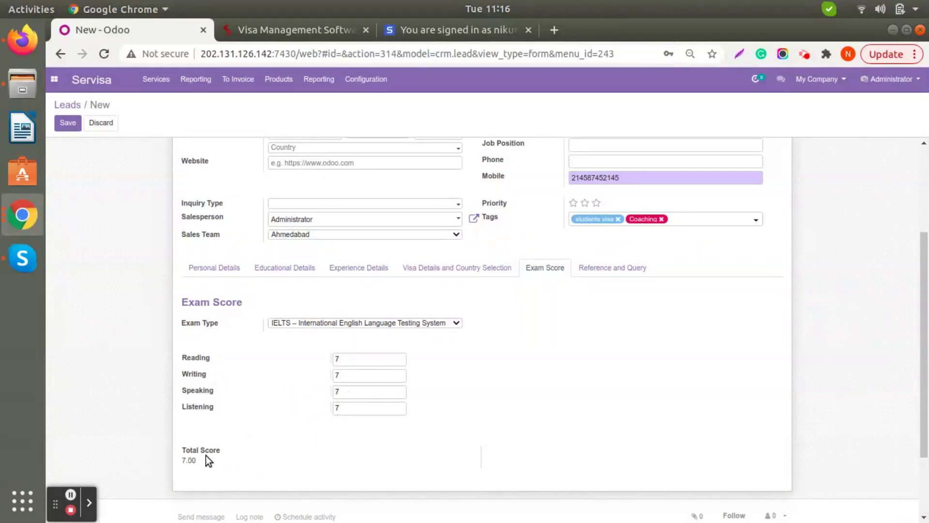
scroll(208, 445, "up", 3)
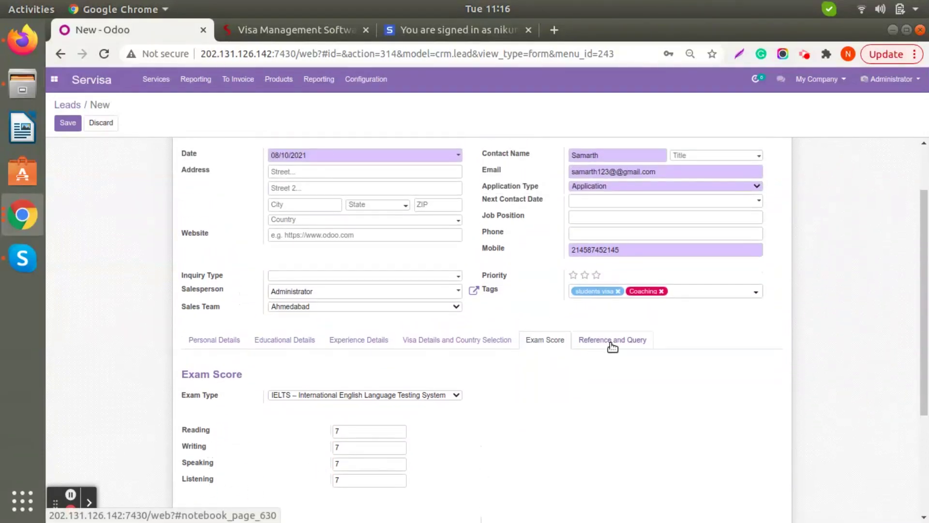
- In Reference and Query, leave Reference One empty and add then remove a question line
left_click(613, 341)
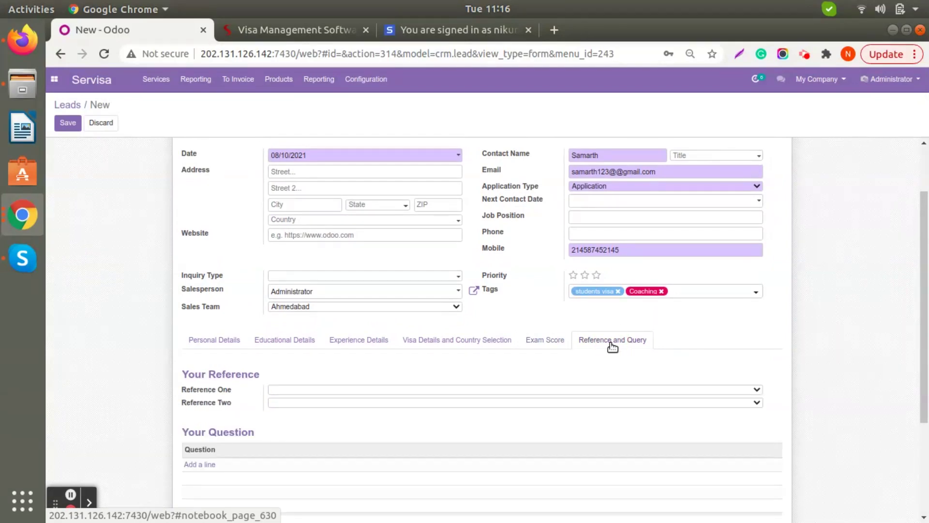
scroll(612, 346, "down", 3)
left_click(281, 281)
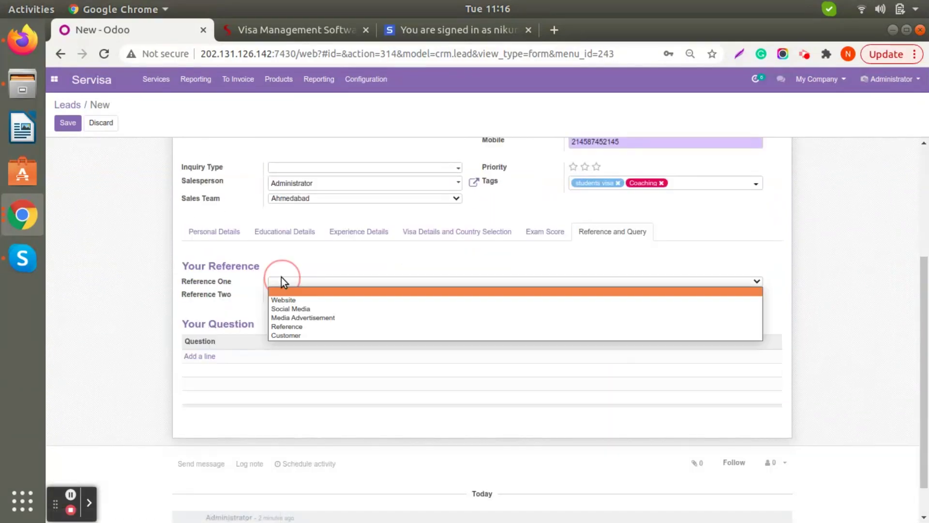
left_click(362, 260)
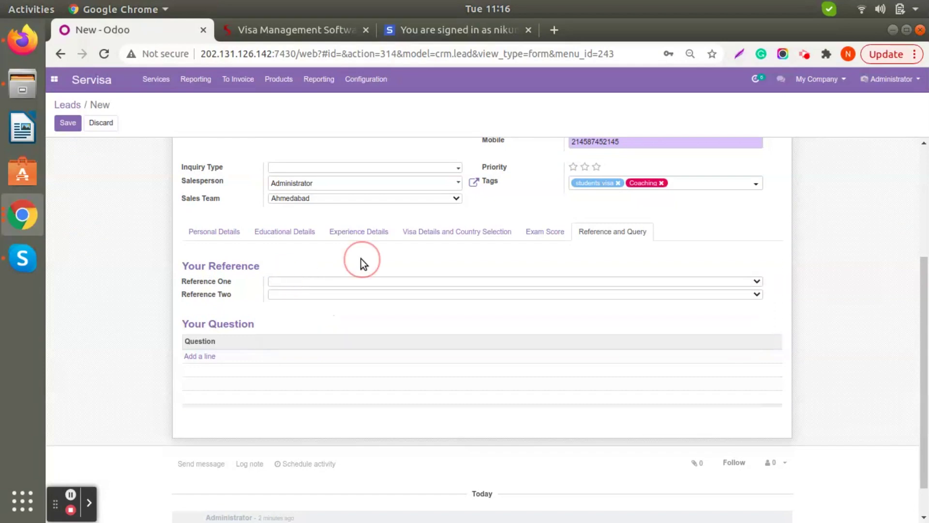
left_click(199, 356)
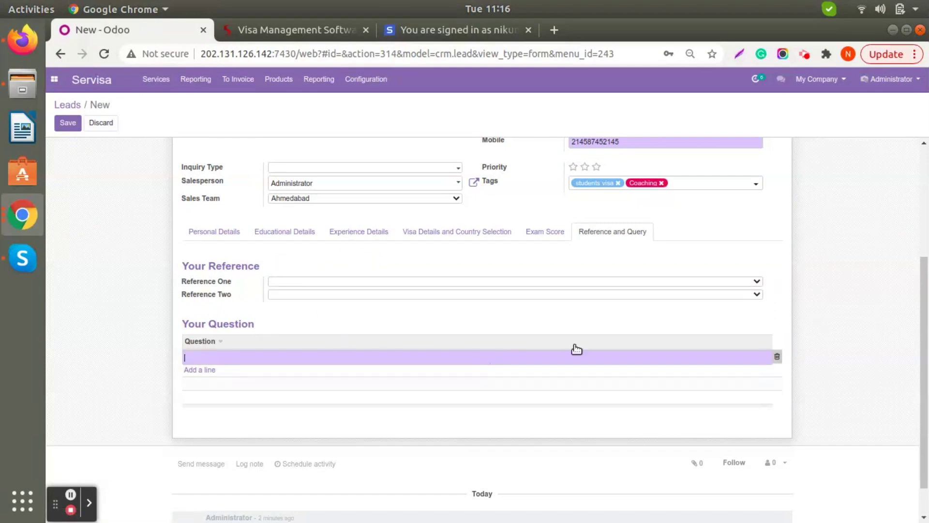
left_click(778, 357)
scroll(473, 349, "up", 4)
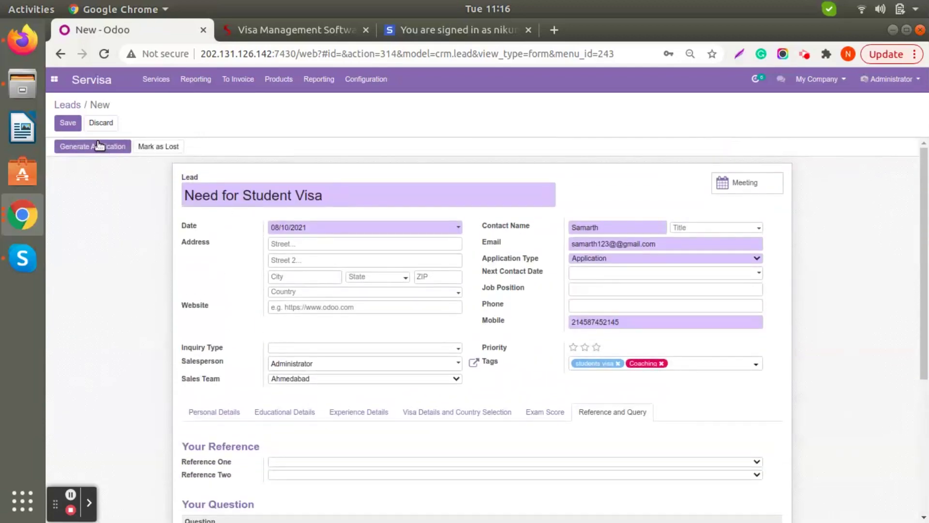
- Attempt to save, dismiss the errors, and delete the empty Educational Details row
left_click(67, 122)
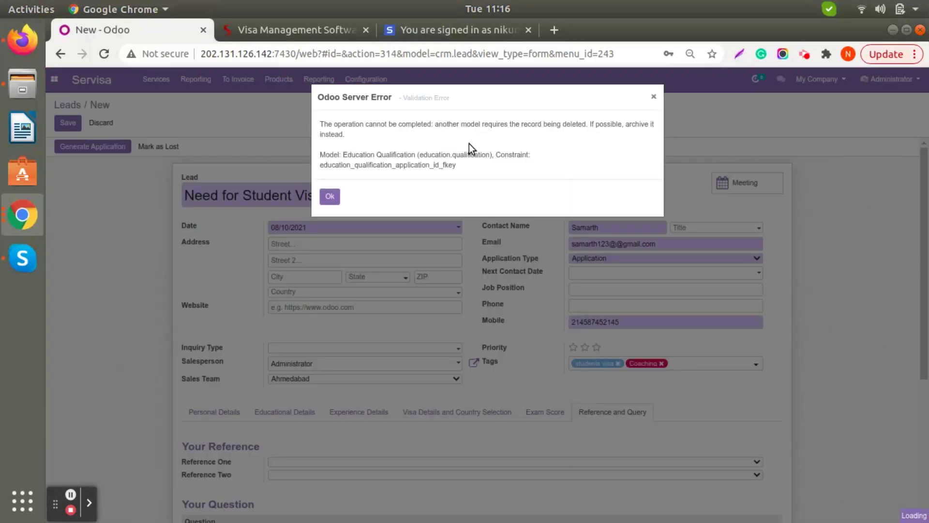
left_click(330, 196)
scroll(480, 405, "down", 3)
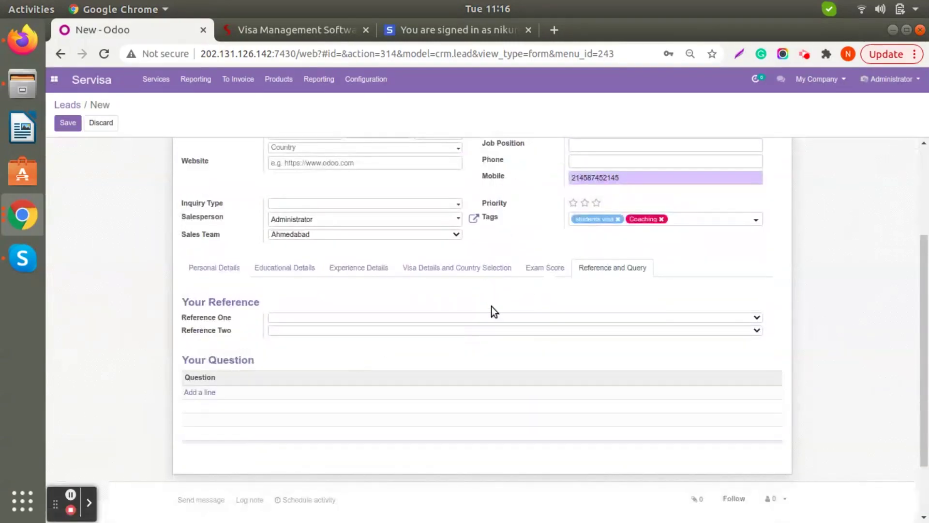
left_click(293, 268)
left_click(356, 268)
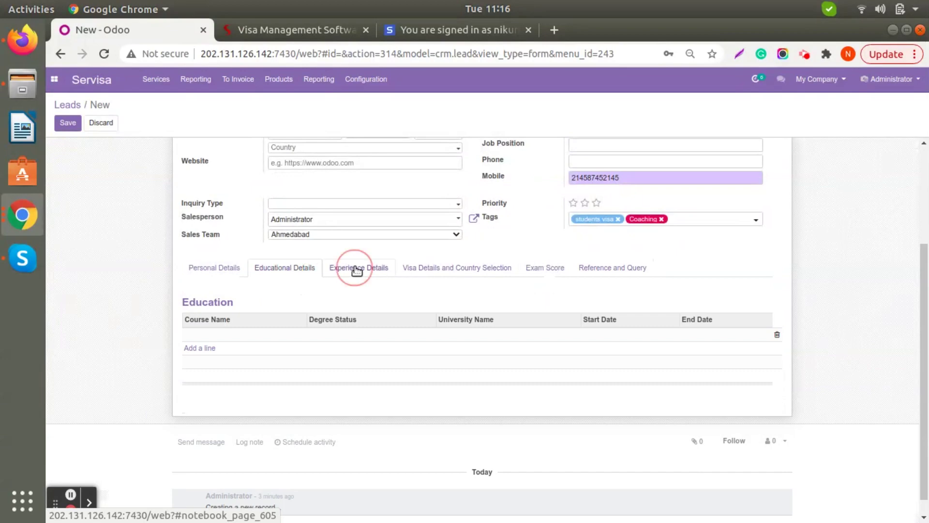
left_click(260, 272)
left_click(775, 335)
left_click(67, 122)
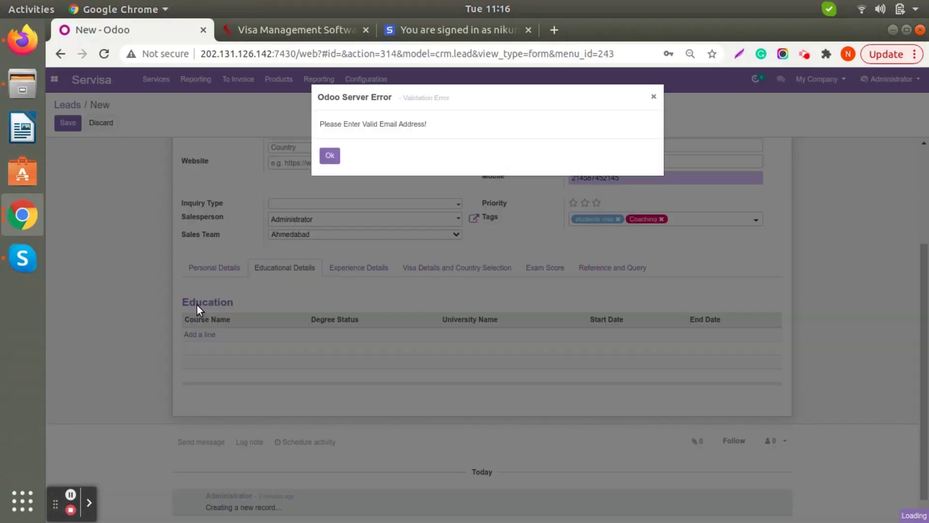
left_click(330, 155)
- Remove the duplicated @ from the contact's e-mail and save the lead as record 14
scroll(451, 332, "up", 3)
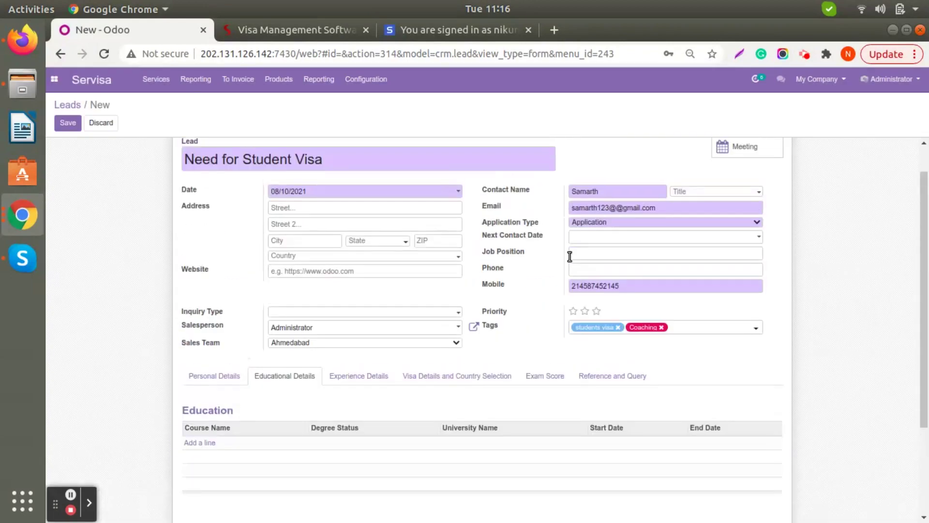
left_click(622, 207)
key("BackSpace")
left_click(66, 124)
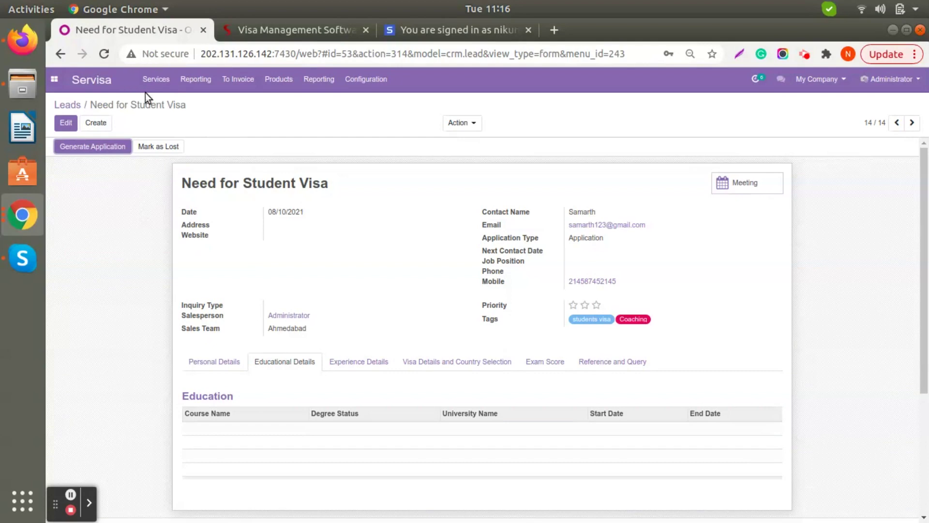
left_click(156, 79)
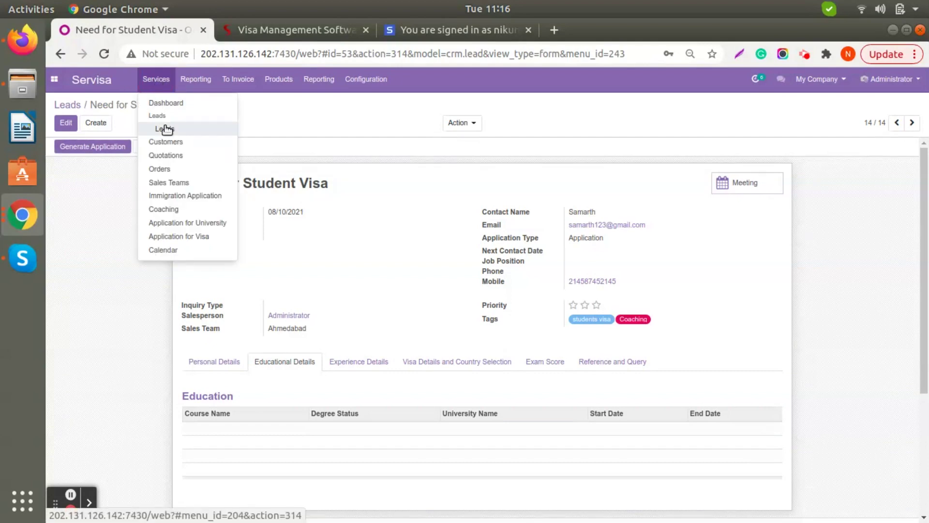
- From the Leads list, check the new Need for Student Visa lead, then open the IELTS coaching lead
left_click(160, 117)
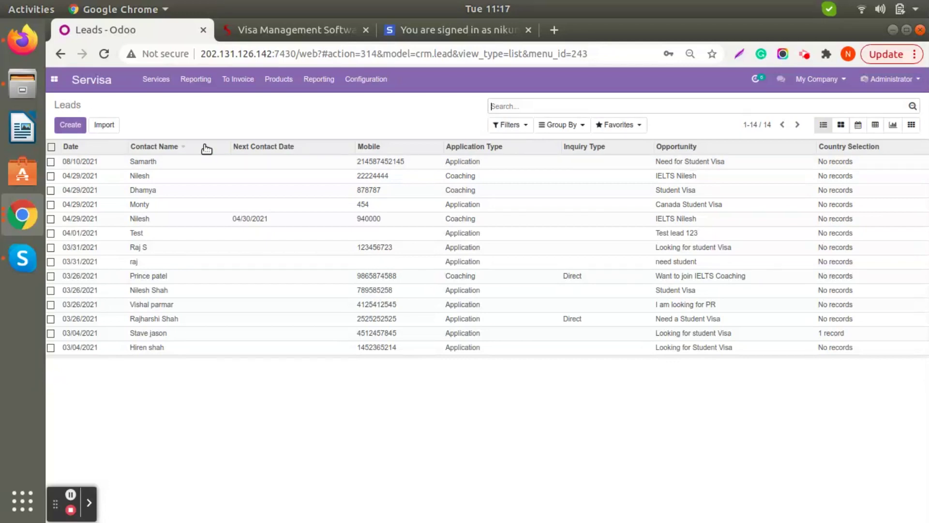
left_click(208, 159)
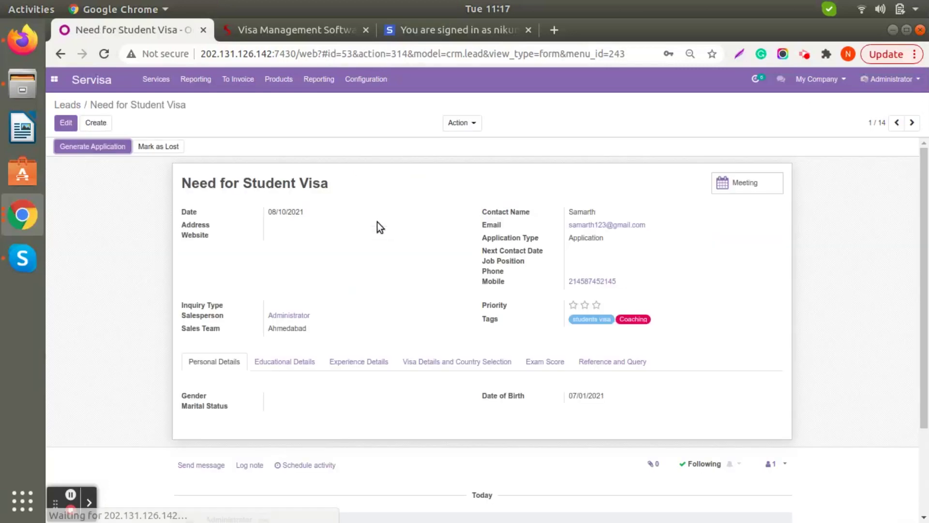
scroll(376, 247, "up", 5)
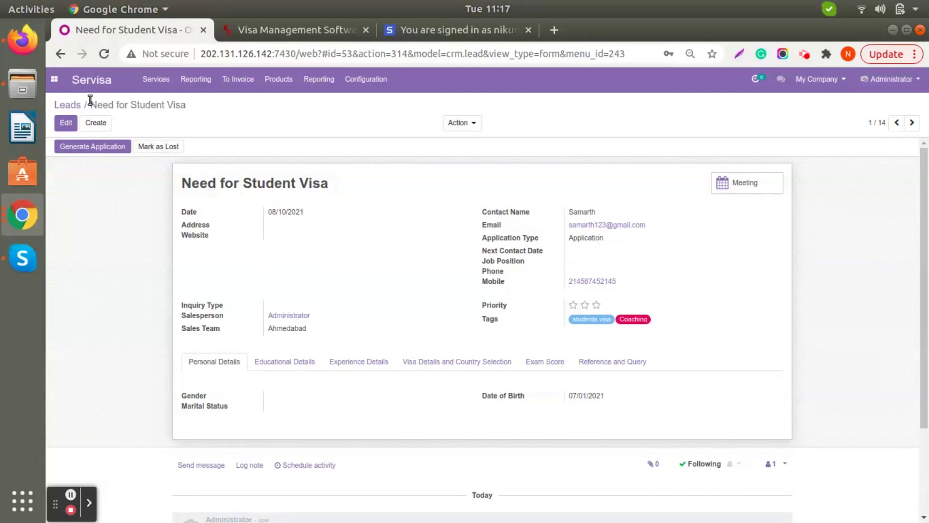
left_click(68, 106)
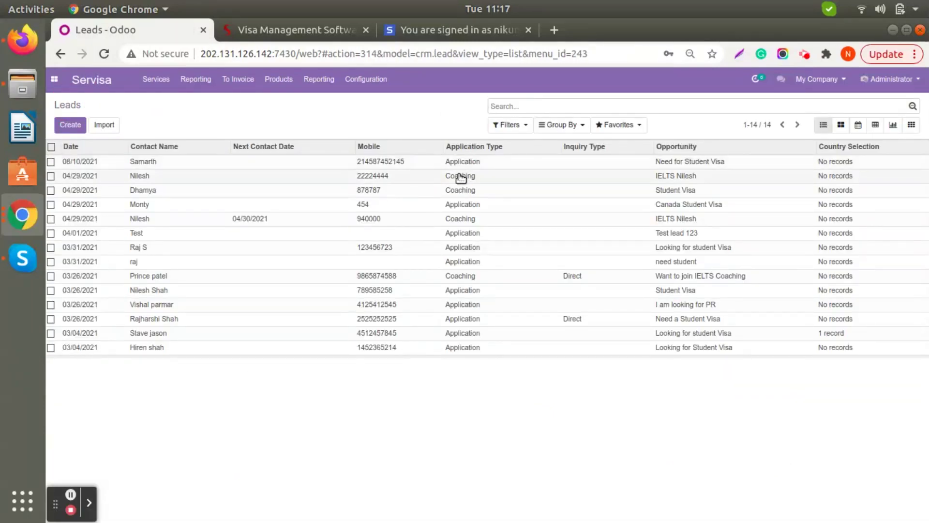
key("alt+Left")
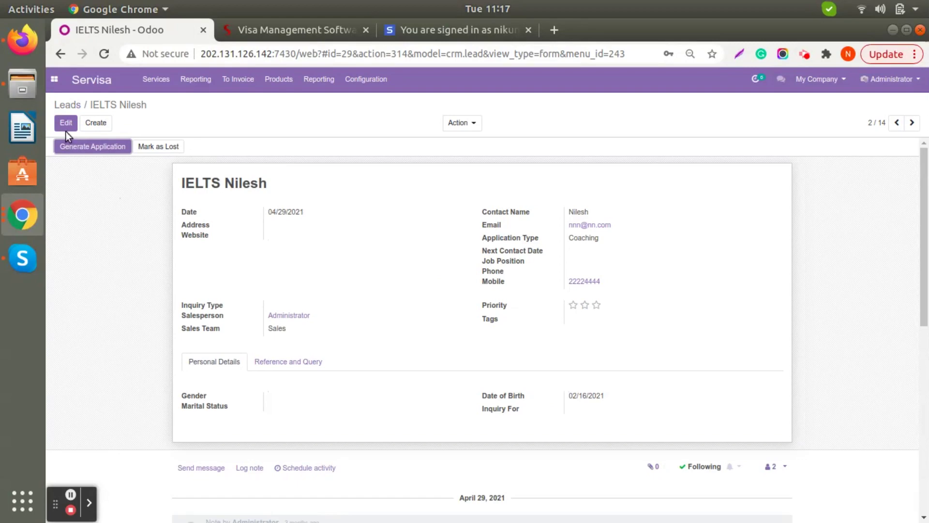
key("alt+a")
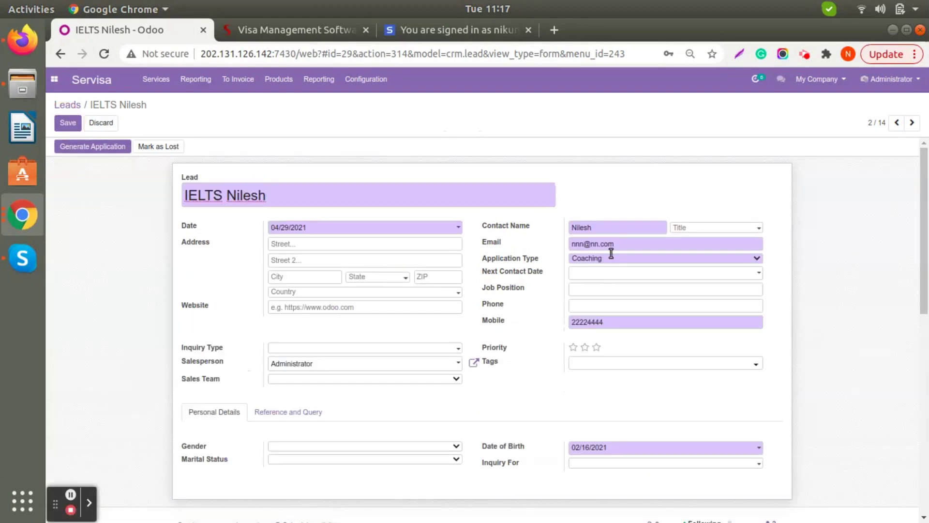
scroll(499, 390, "down", 2)
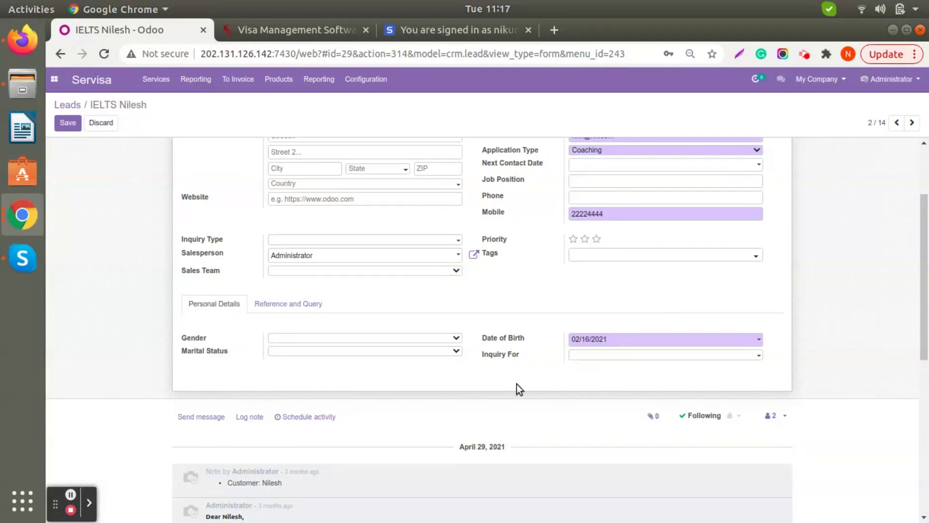
left_click(591, 355)
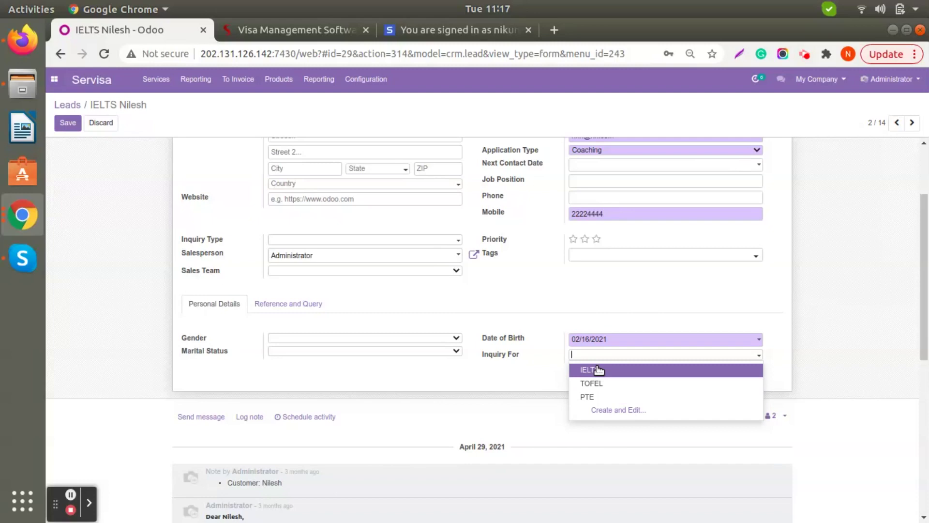
left_click(513, 372)
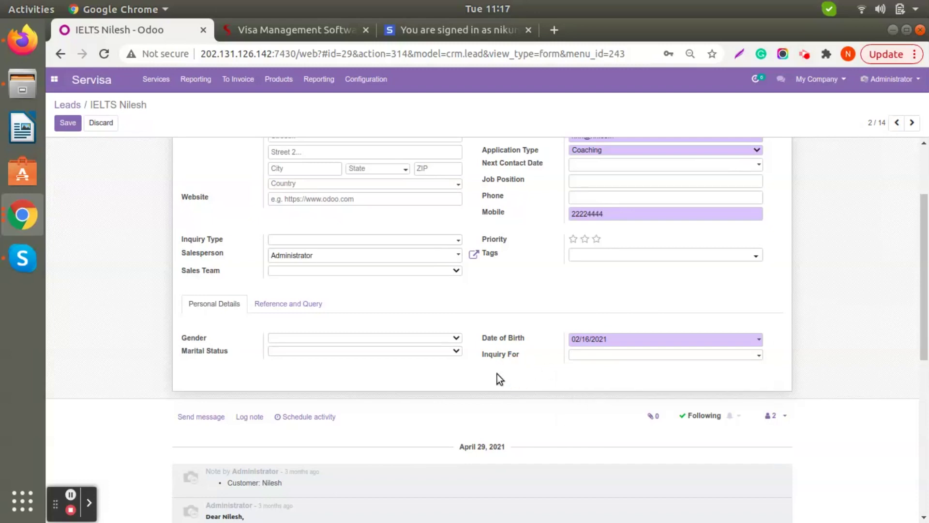
scroll(268, 431, "down", 3)
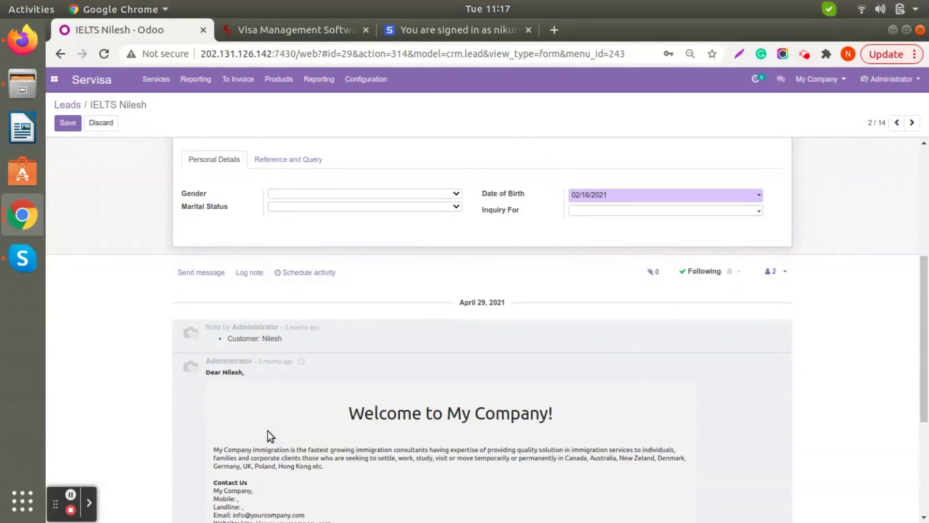
scroll(269, 431, "down", 3)
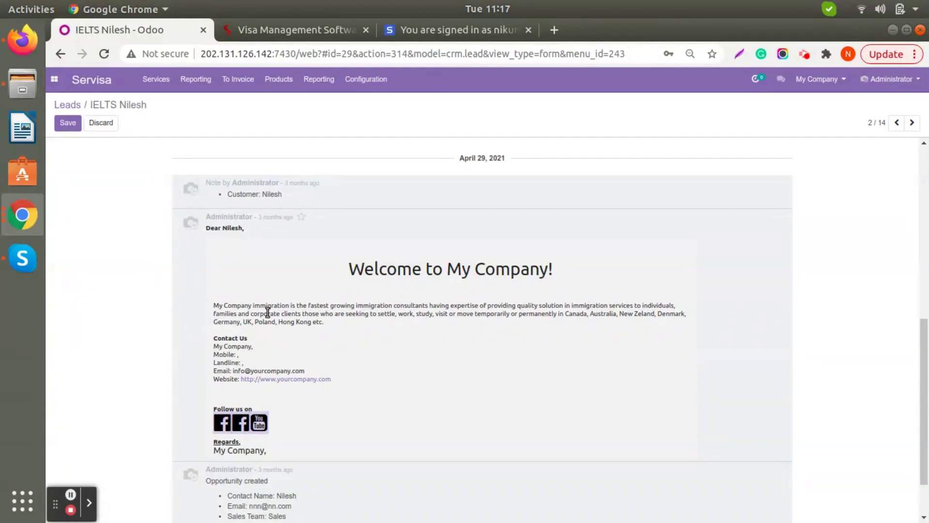
scroll(246, 333, "up", 3)
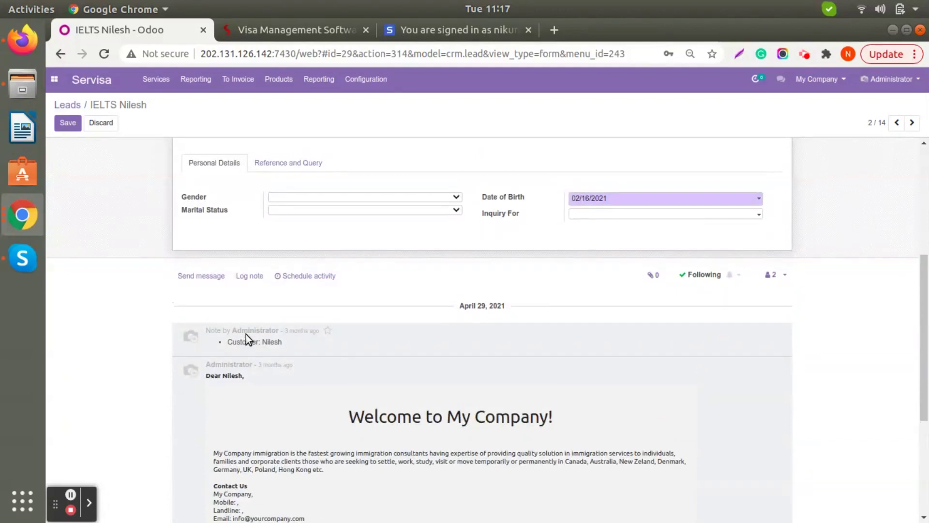
scroll(247, 335, "up", 2)
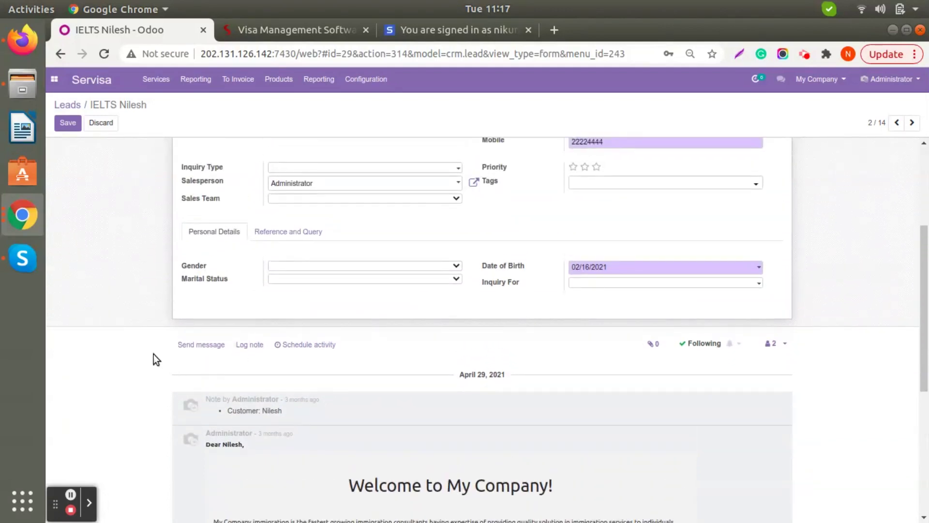
- Log the internal note 'Had communicate with client // He will get back to us after 5 days'
left_click(188, 350)
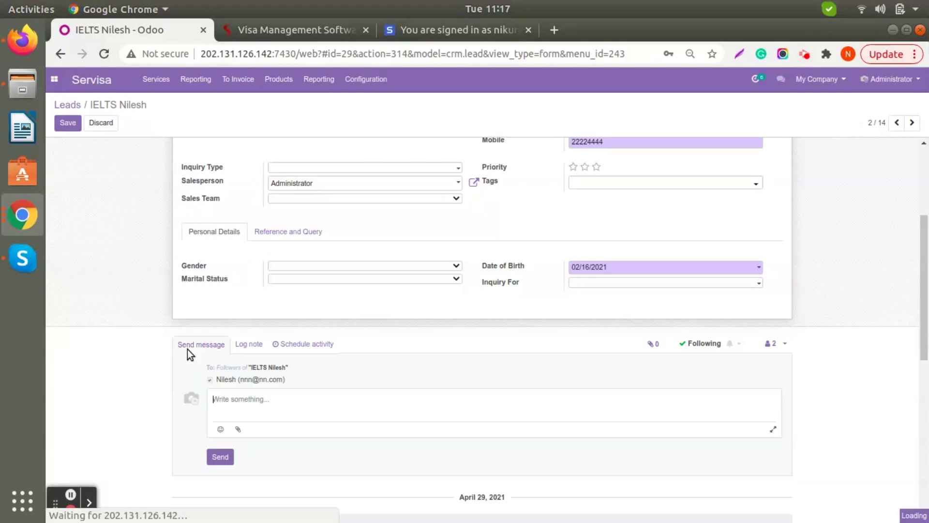
scroll(188, 350, "down", 2)
left_click(231, 301)
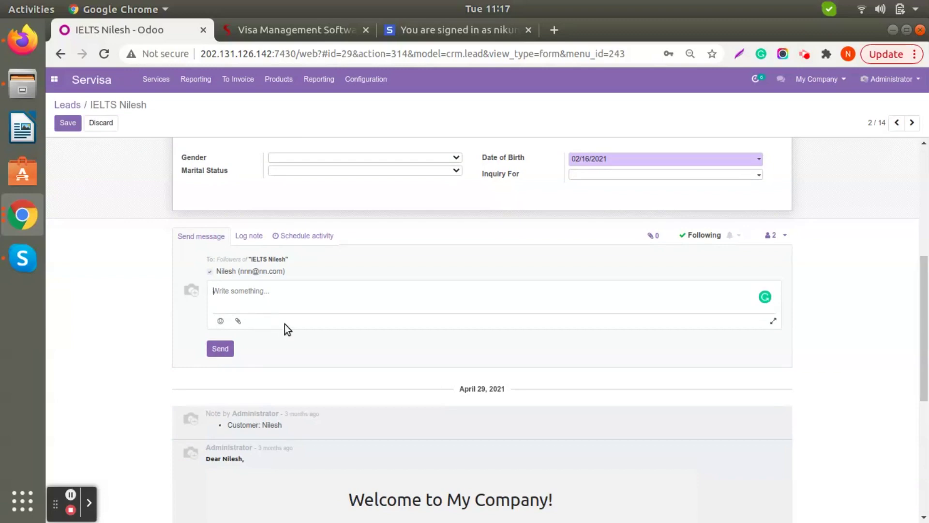
scroll(284, 324, "up", 3)
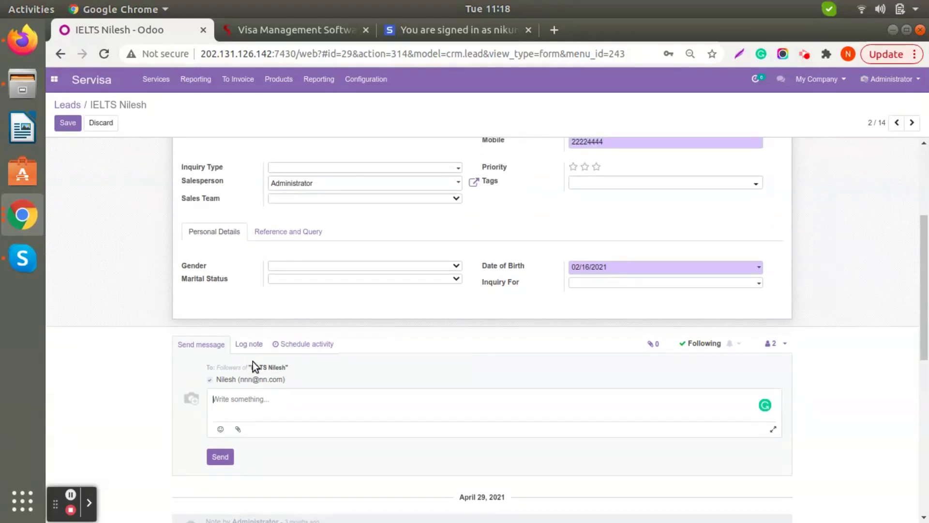
left_click(245, 346)
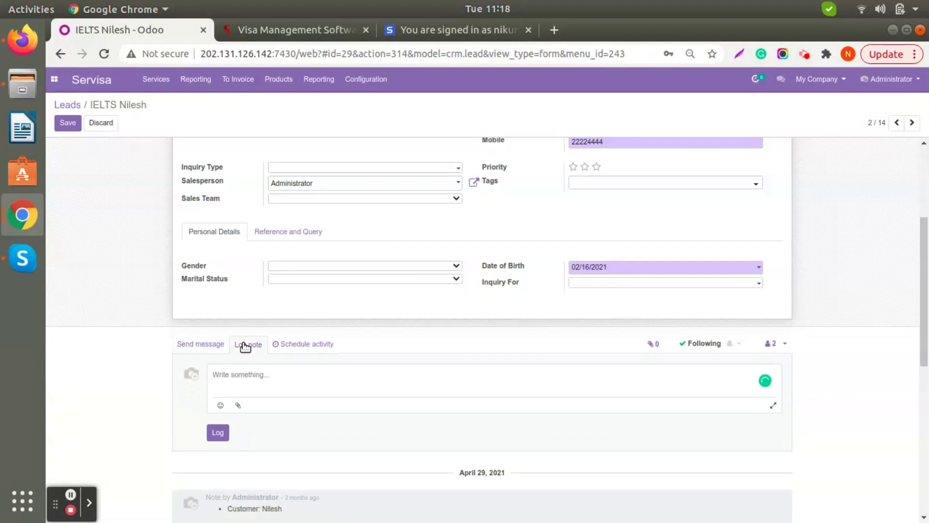
scroll(243, 341, "down", 3)
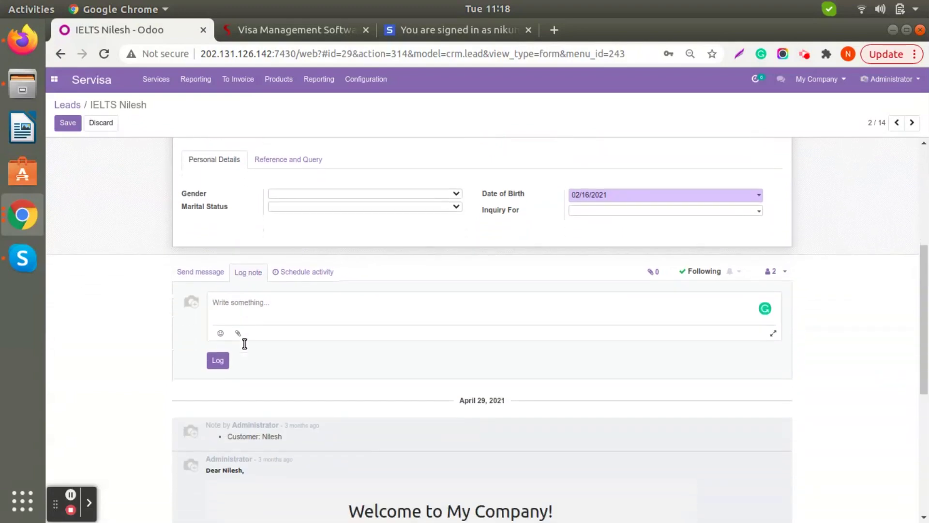
left_click(252, 305)
type("Had communicate with client // He will get back to us after 5 days")
left_click(217, 359)
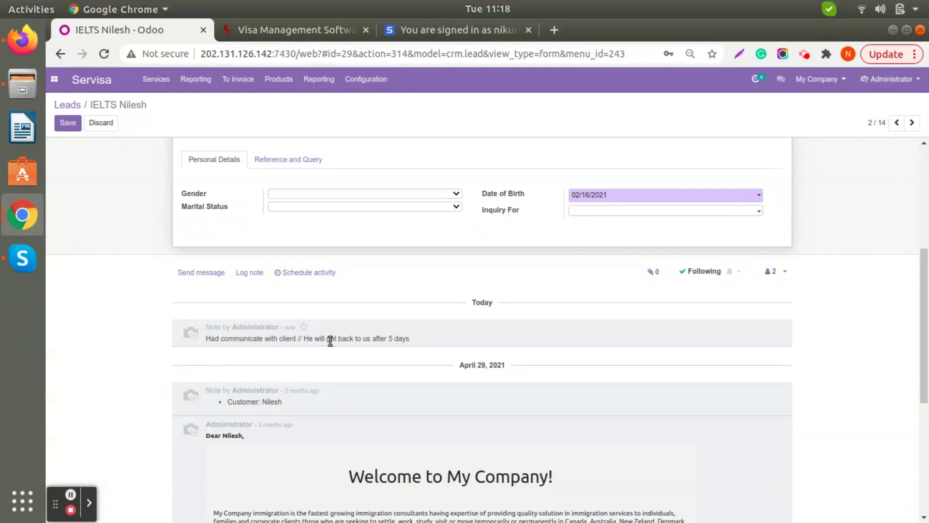
left_click_drag(229, 324, 265, 325)
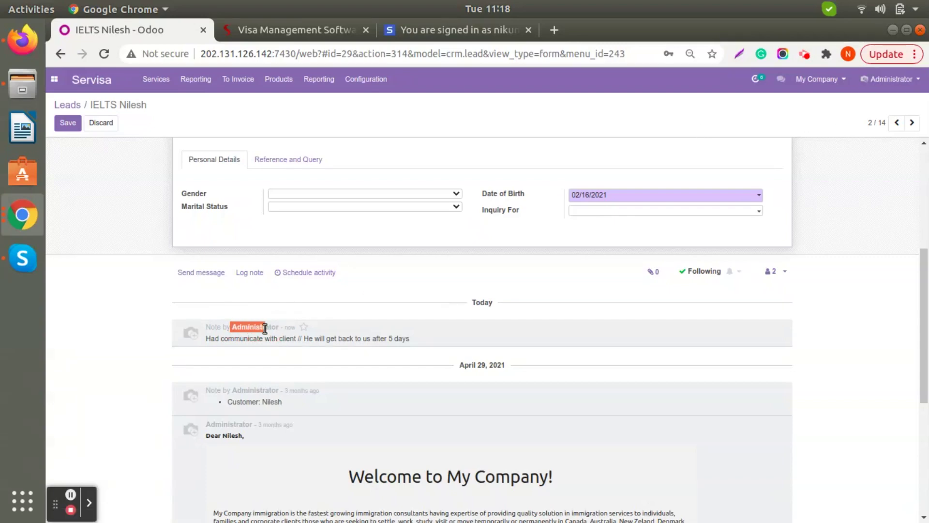
left_click(858, 431)
scroll(857, 429, "up", 2)
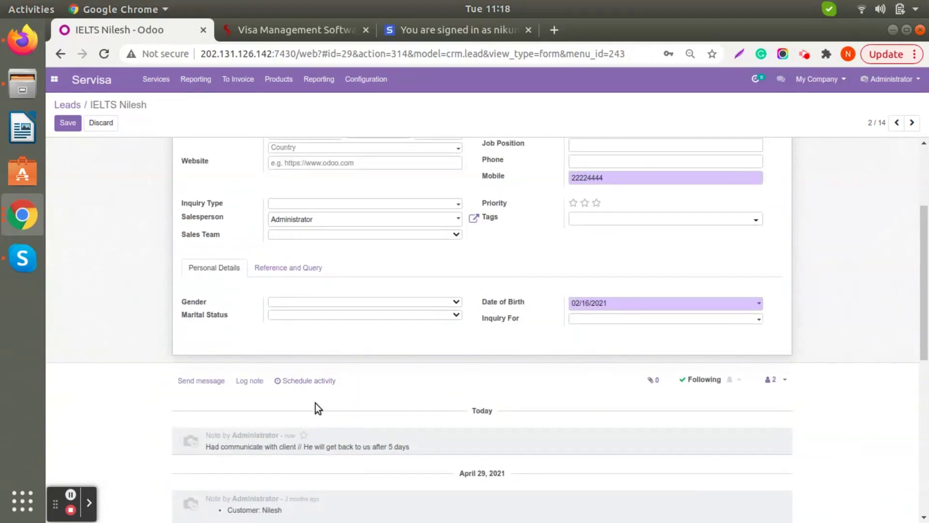
- Schedule a Call activity on the IELTS coaching lead due August 18, 2021
left_click(310, 382)
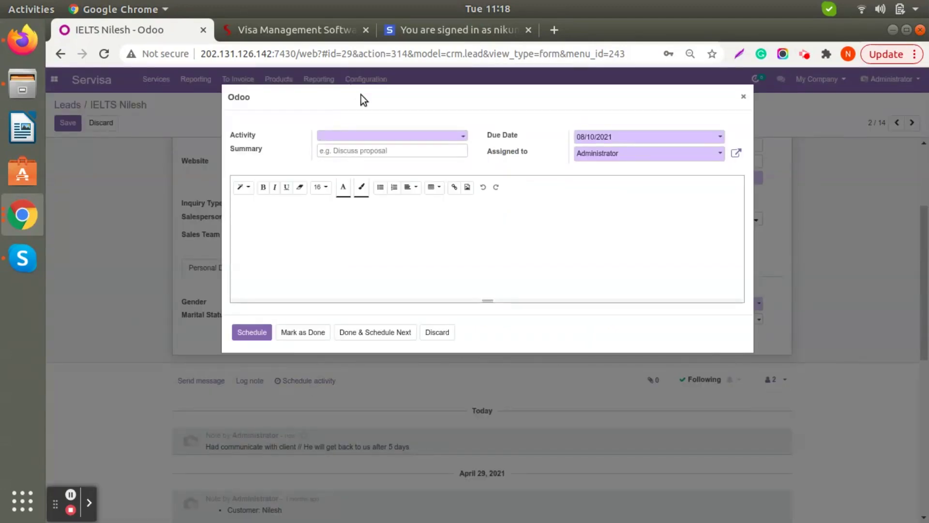
left_click(367, 137)
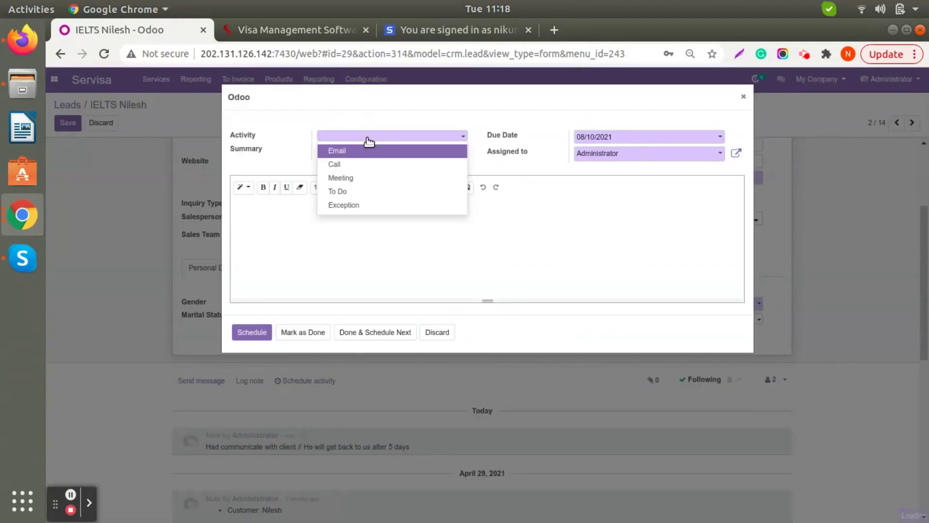
left_click(368, 165)
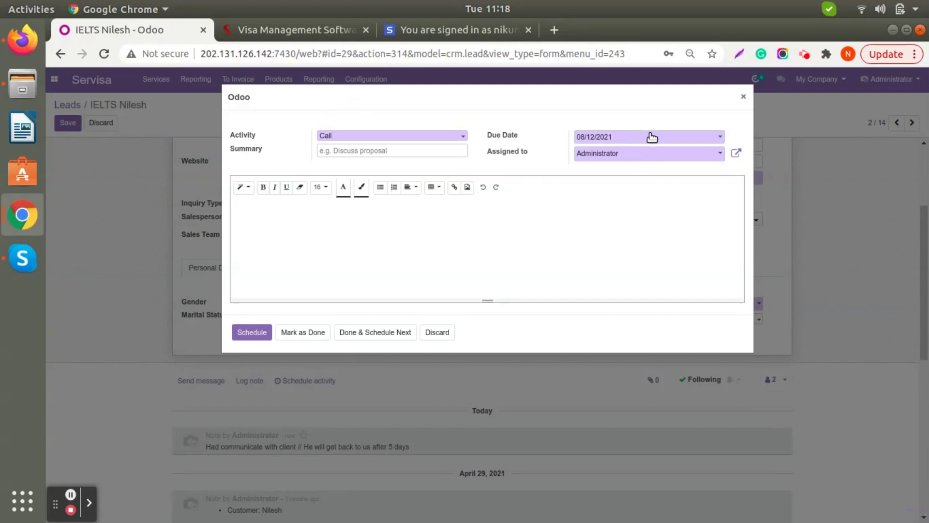
left_click(649, 137)
left_click(650, 211)
left_click(302, 233)
left_click(251, 332)
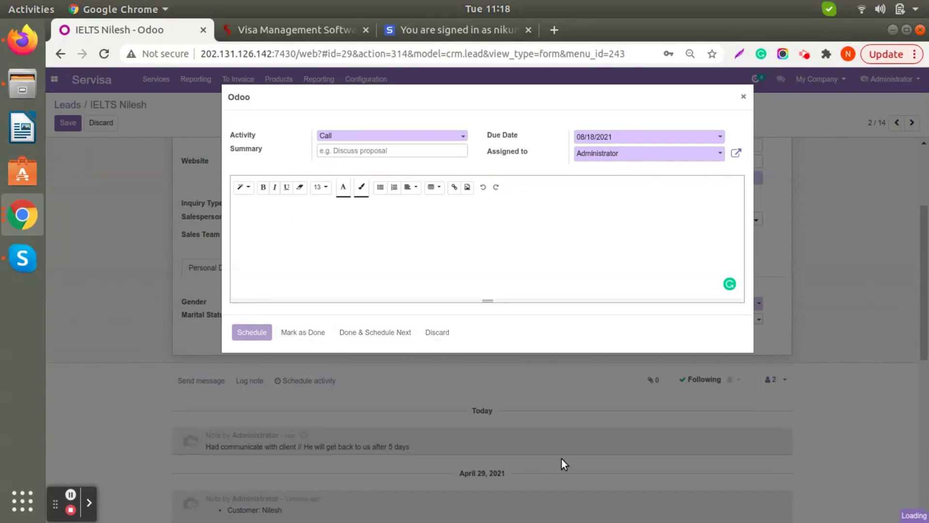
scroll(320, 385, "down", 5)
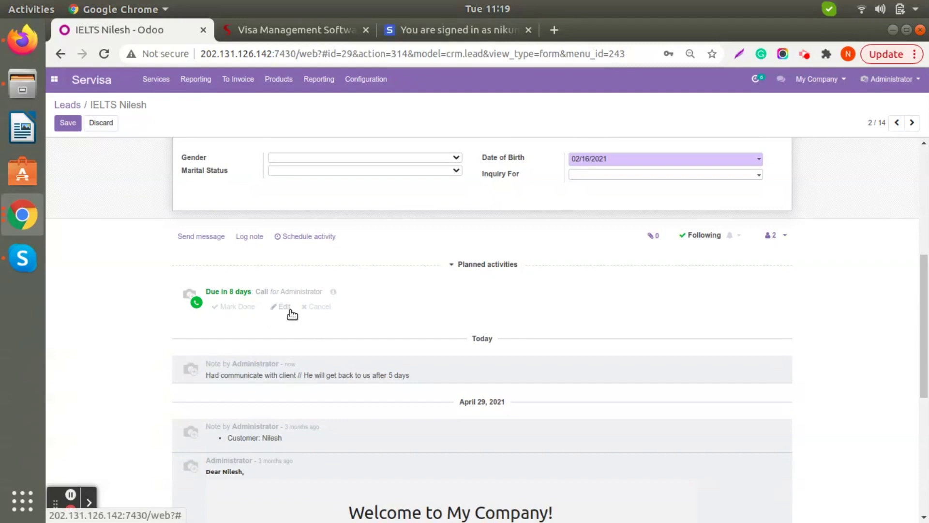
scroll(755, 281, "up", 6)
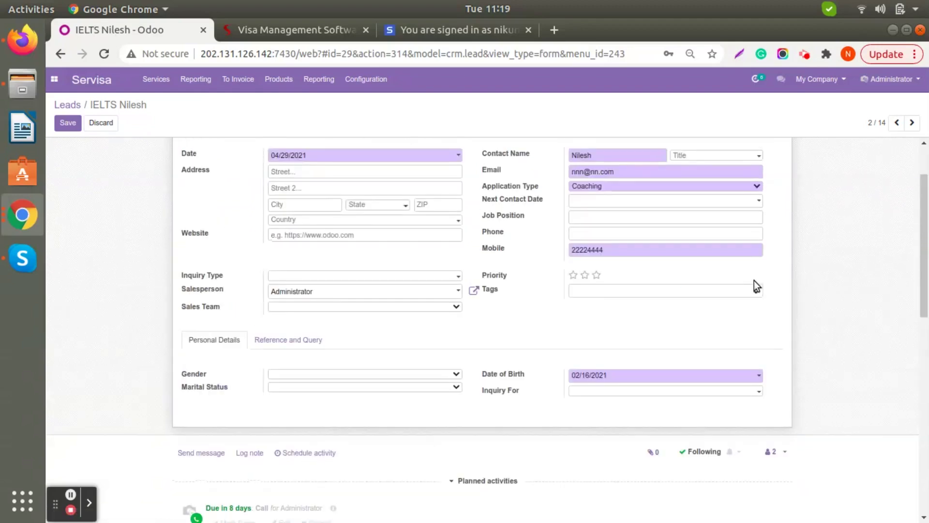
- Save the IELTS coaching lead and list Lead/Opportunity records with future activities
left_click(65, 124)
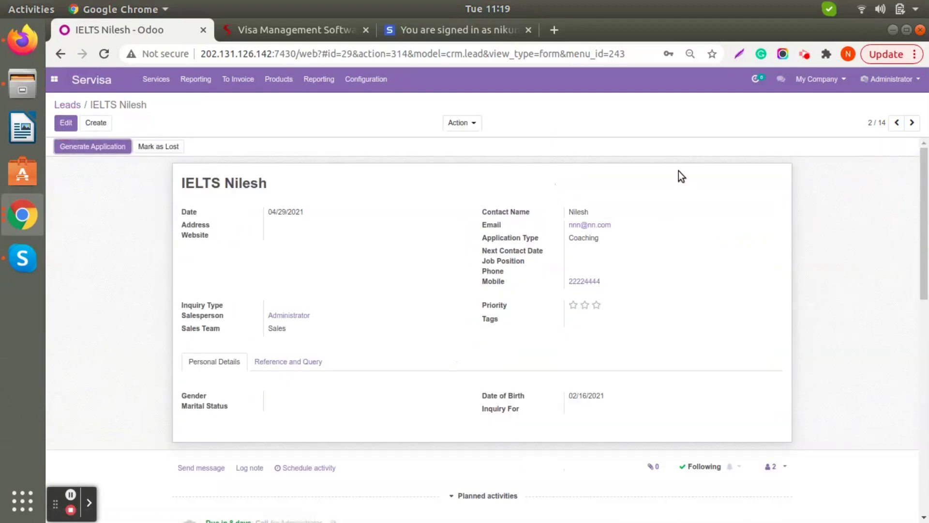
left_click(756, 81)
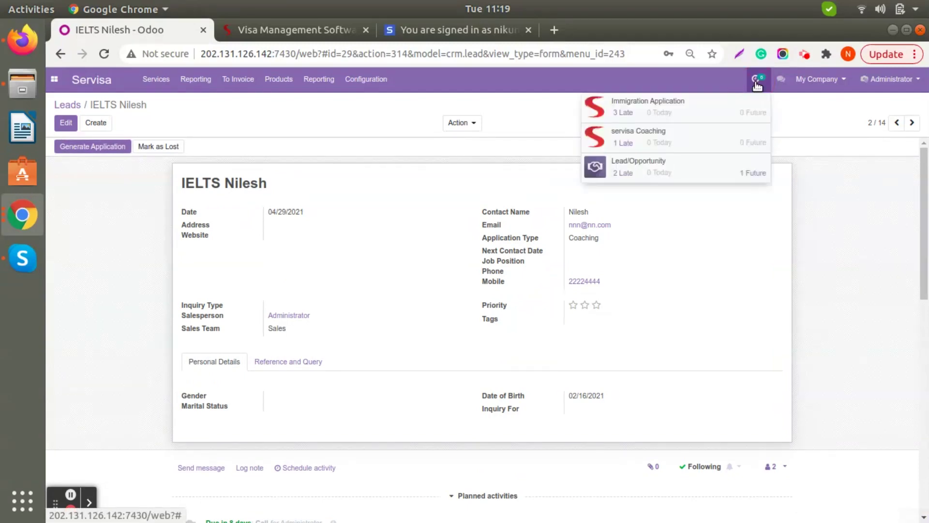
left_click(757, 174)
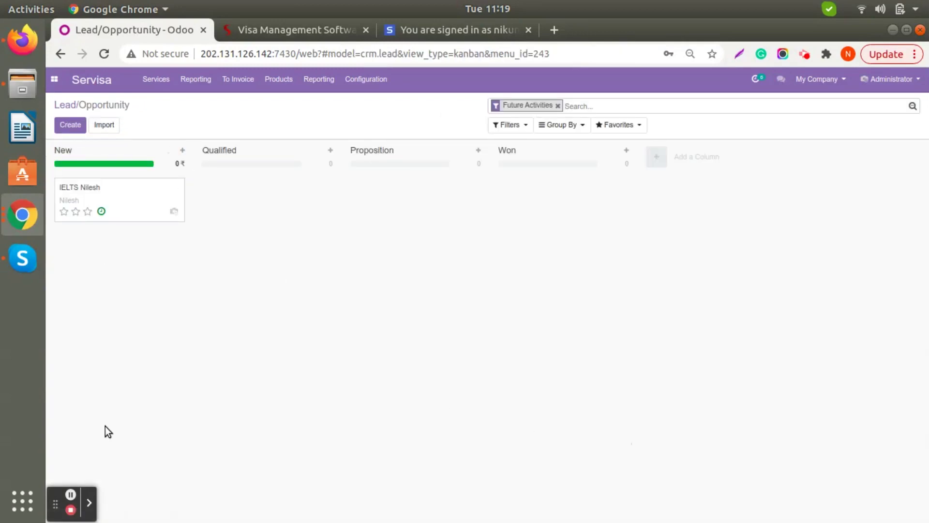
- Check the planned call on the lead card, then return to Services > Leads
left_click(101, 212)
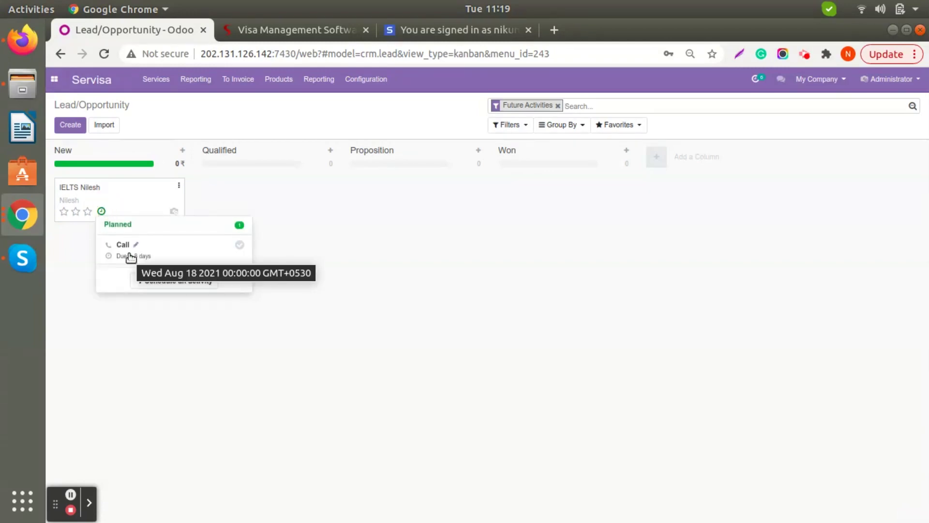
left_click(410, 286)
left_click(157, 80)
left_click(167, 128)
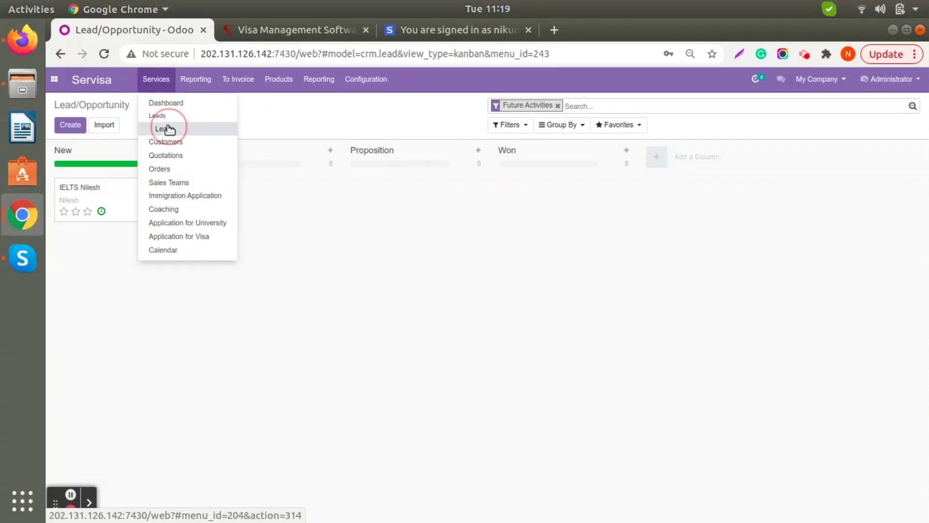